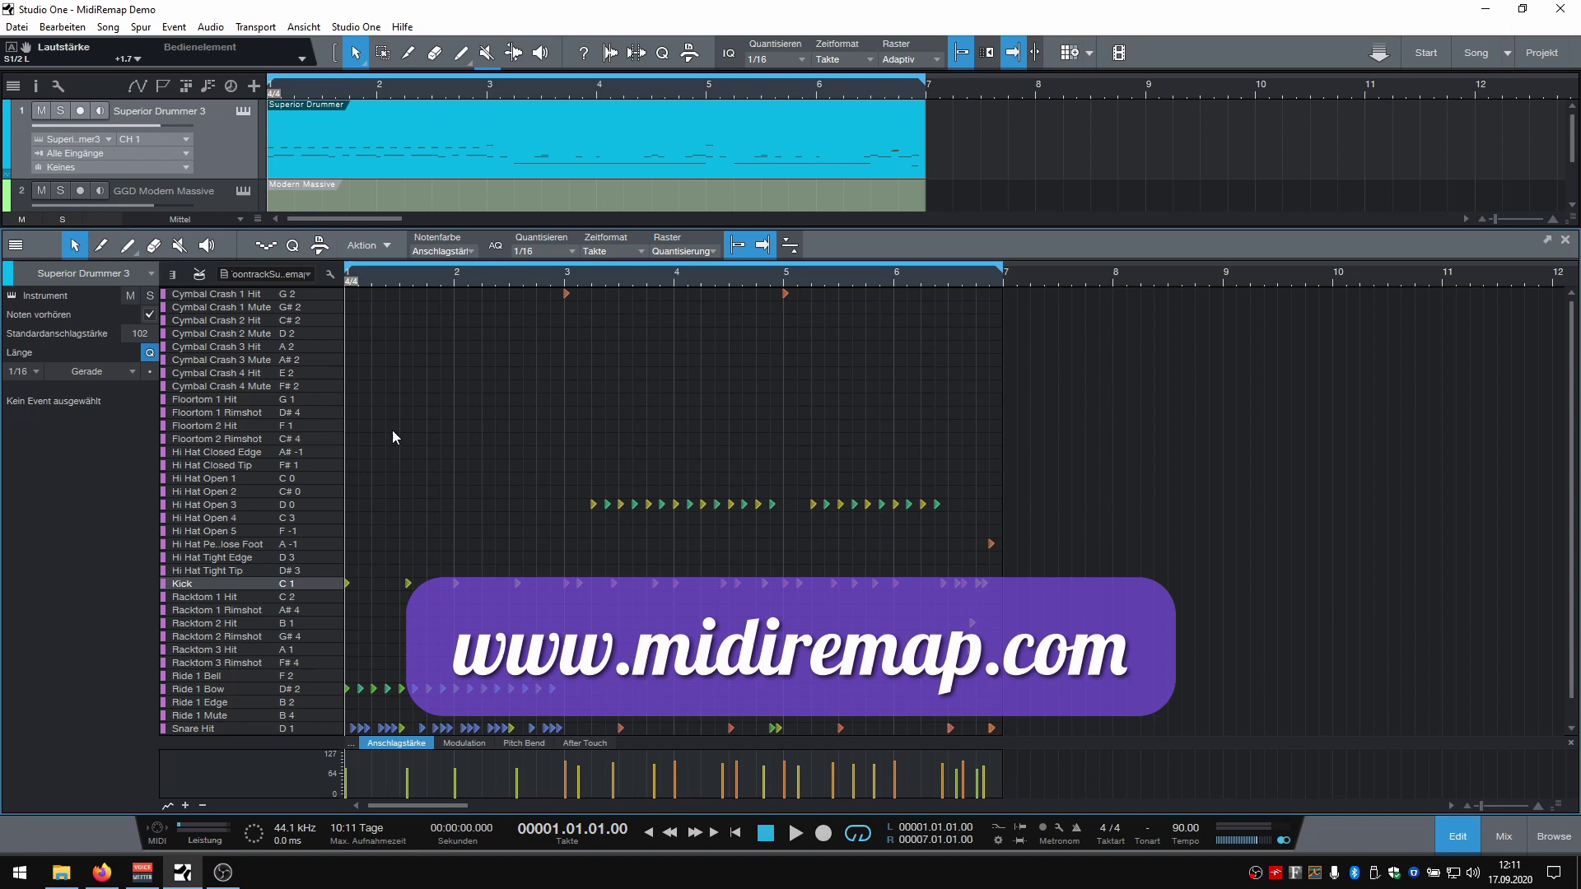
# Switch the editor to piano-keyboard view and back to drum names, then scroll the drum list
pyautogui.click(173, 276)
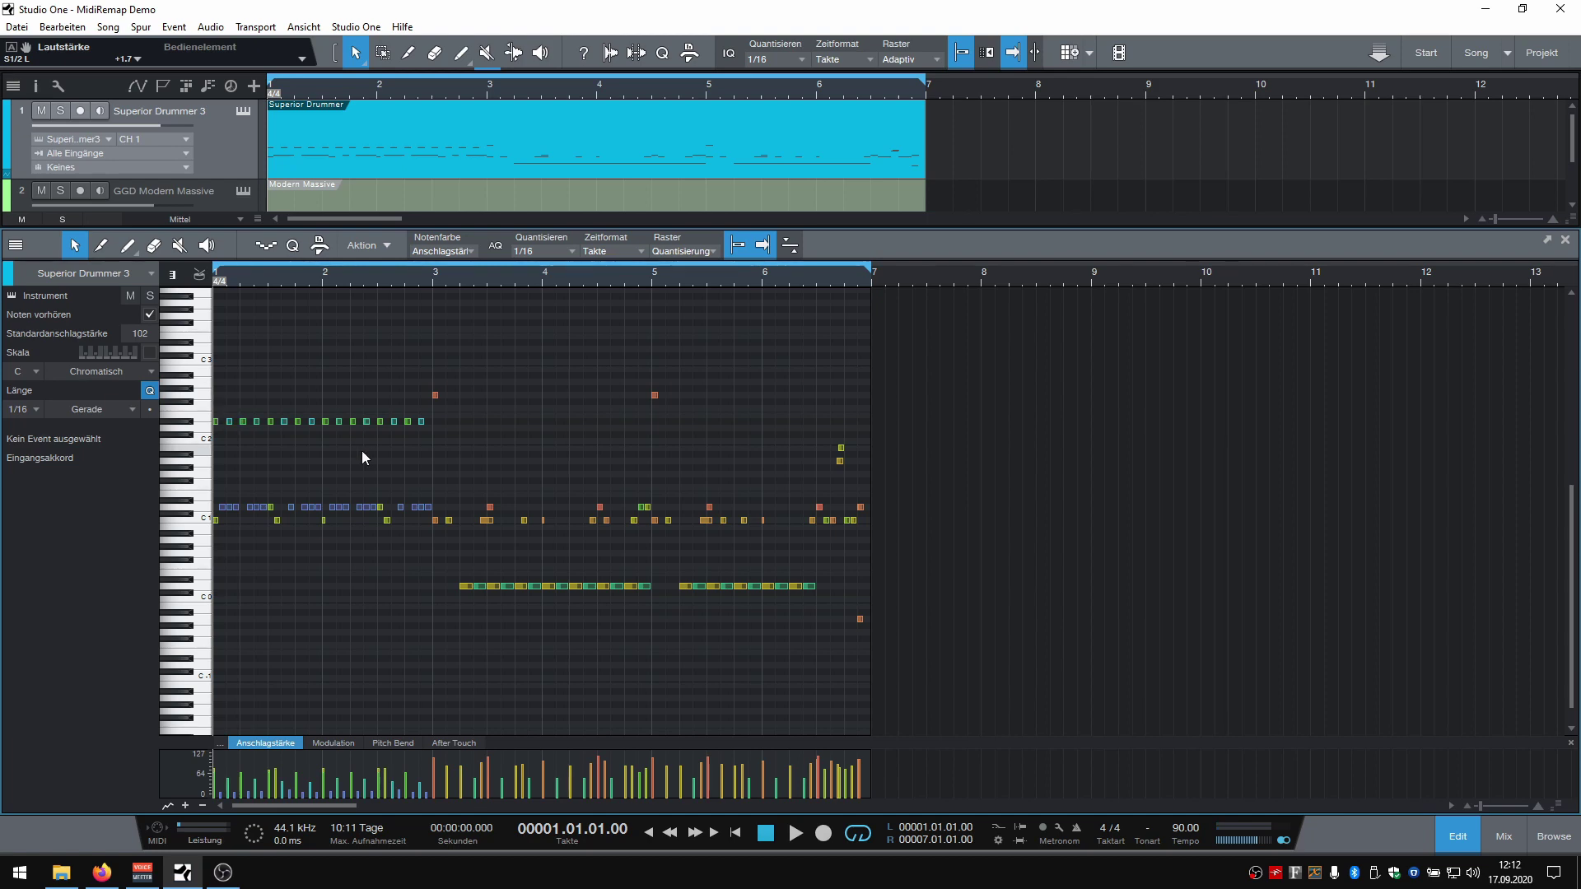
pyautogui.click(196, 277)
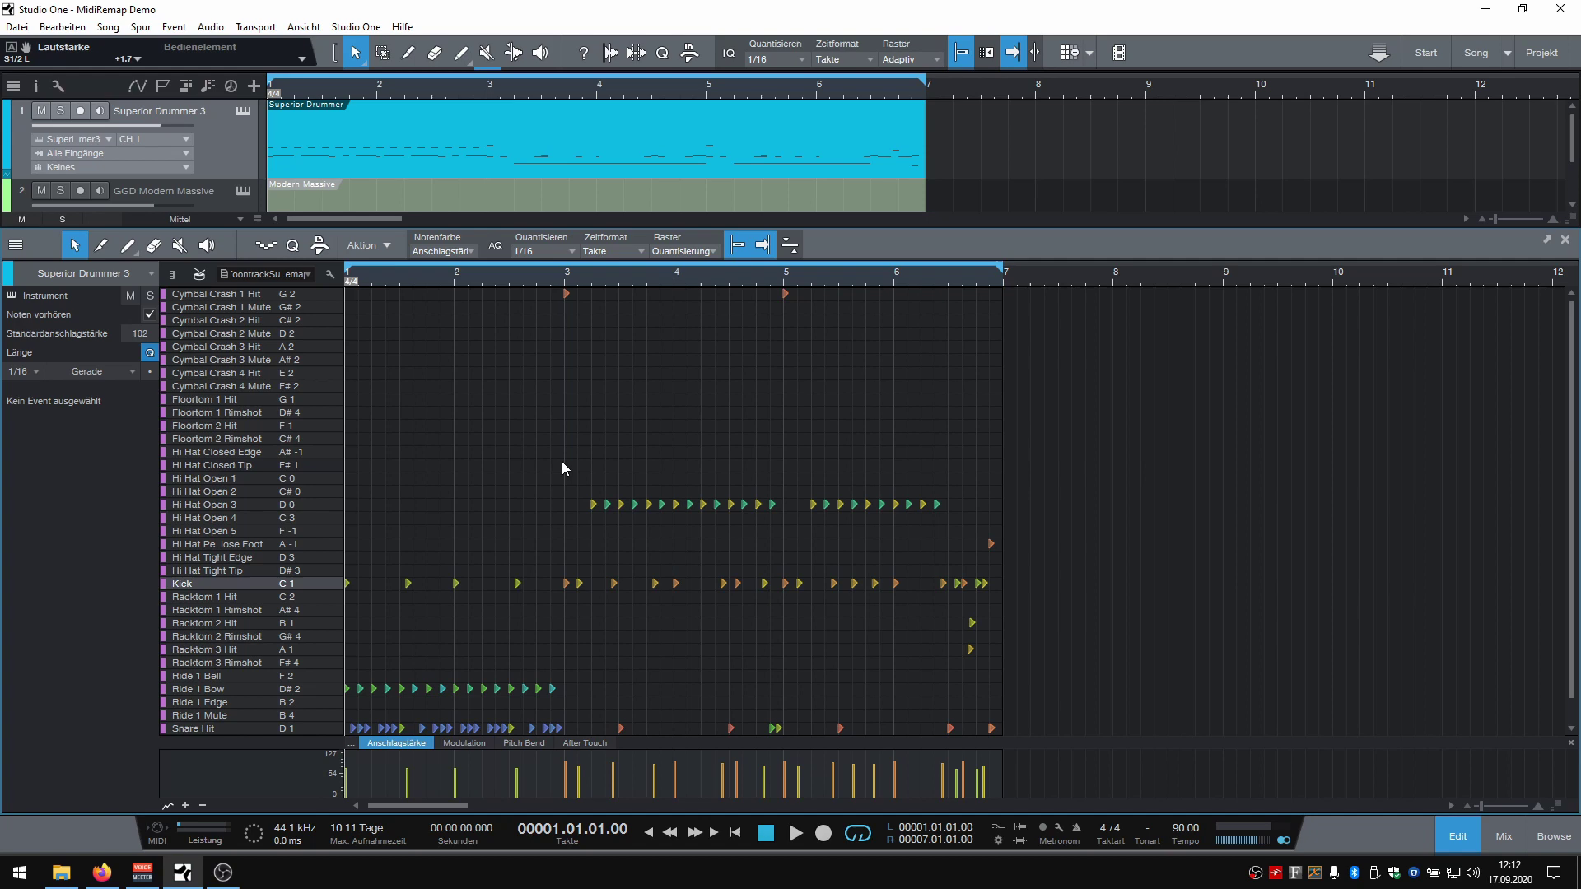
pyautogui.scroll(-1, 562, 461)
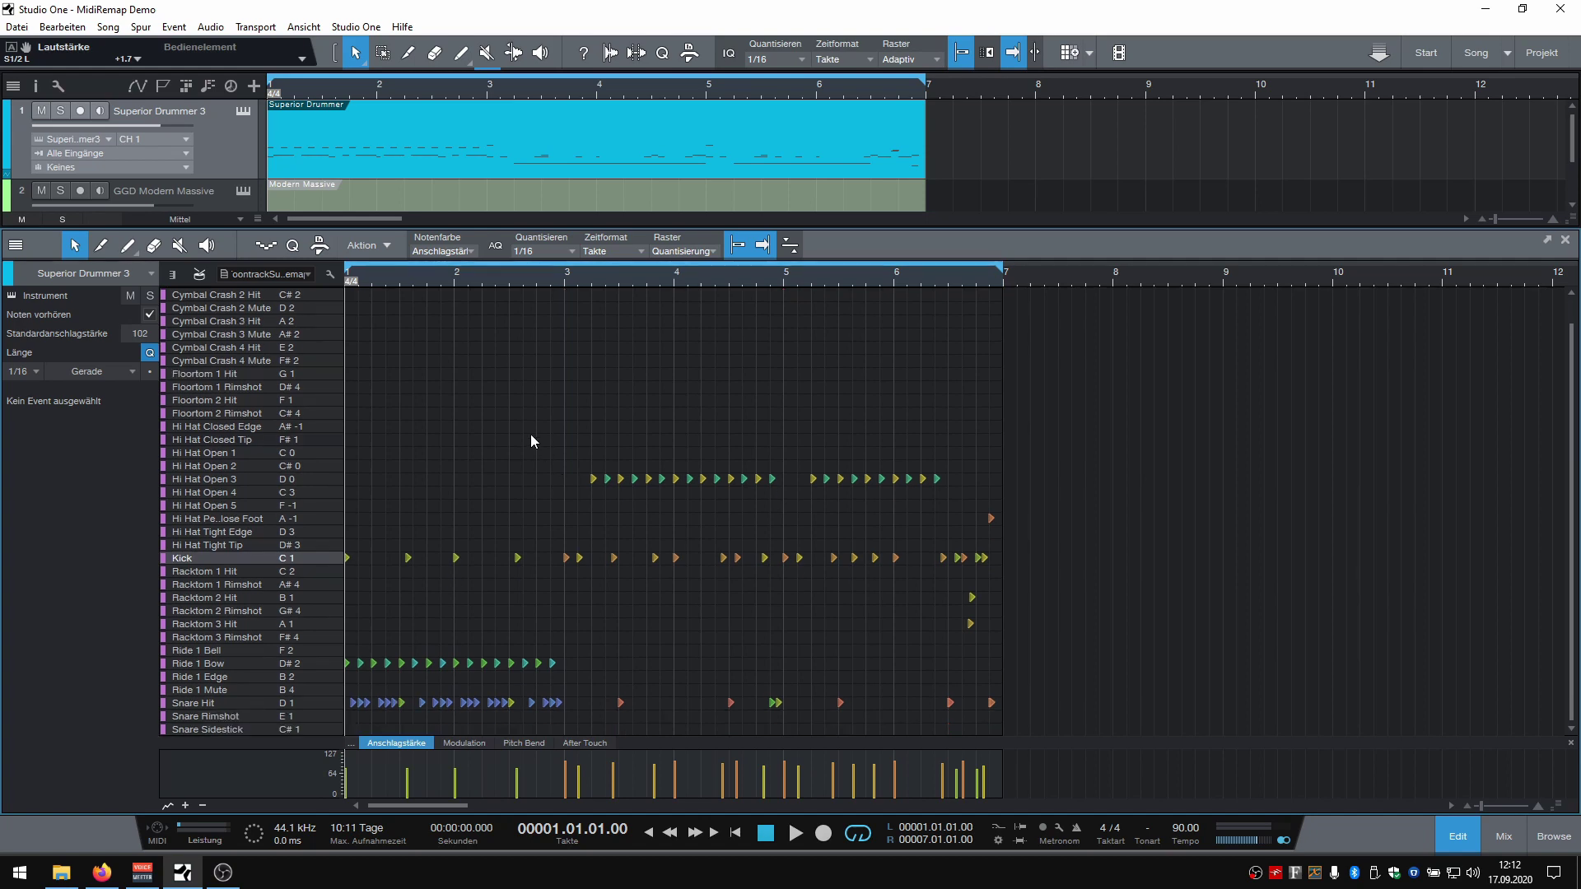
# Open and close Superior Drummer 3, then play and stop the drum part
pyautogui.moveTo(593, 484)
pyautogui.click(243, 114)
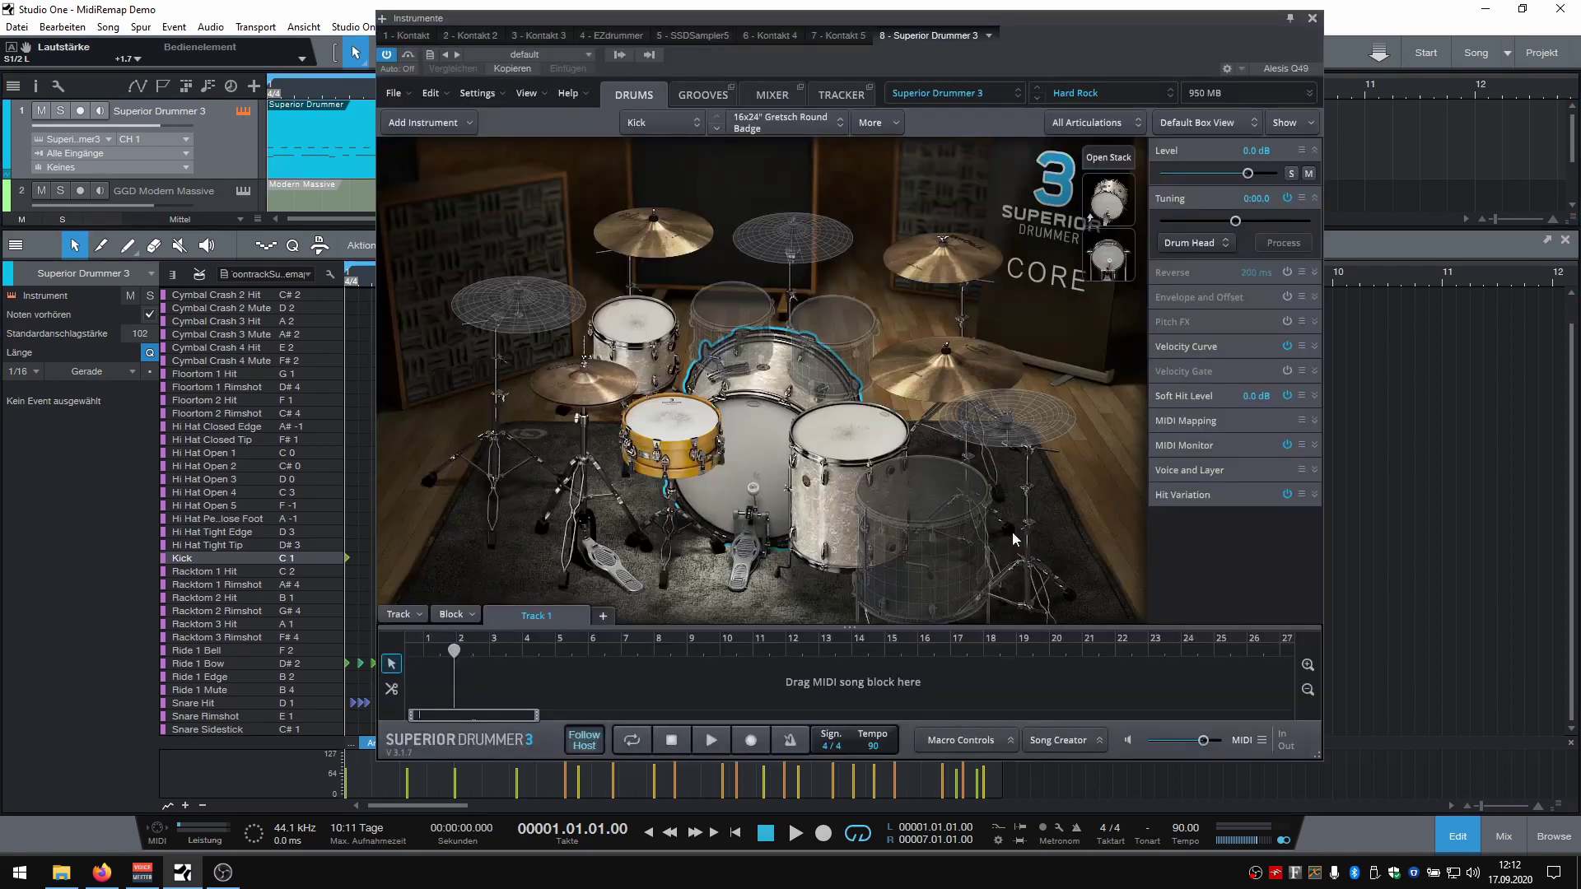
pyautogui.click(1313, 18)
pyautogui.press('space')
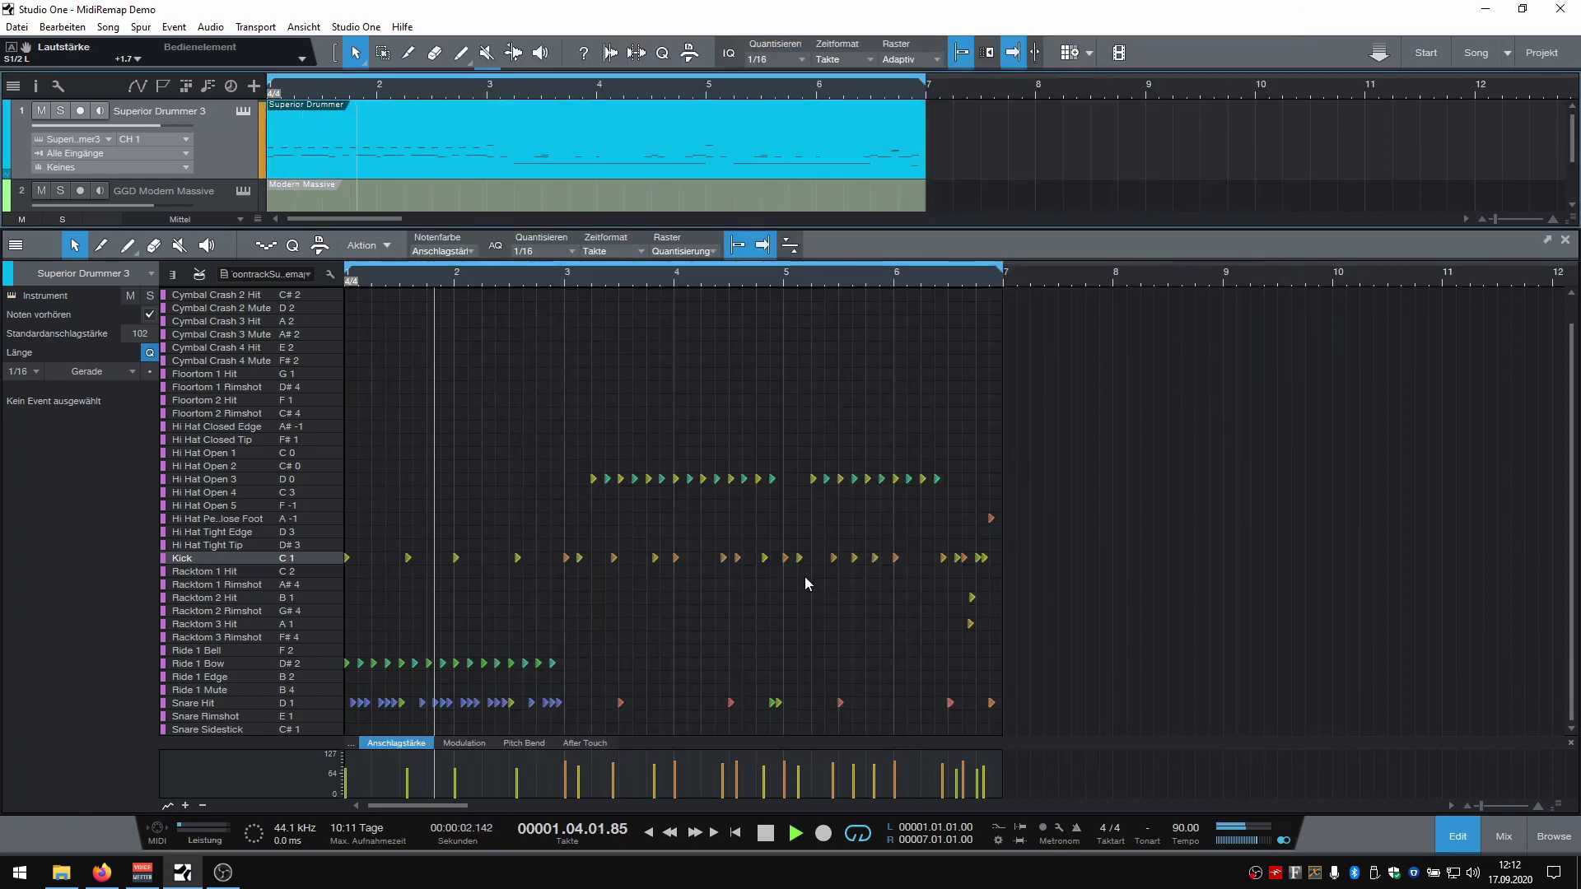
pyautogui.press('space')
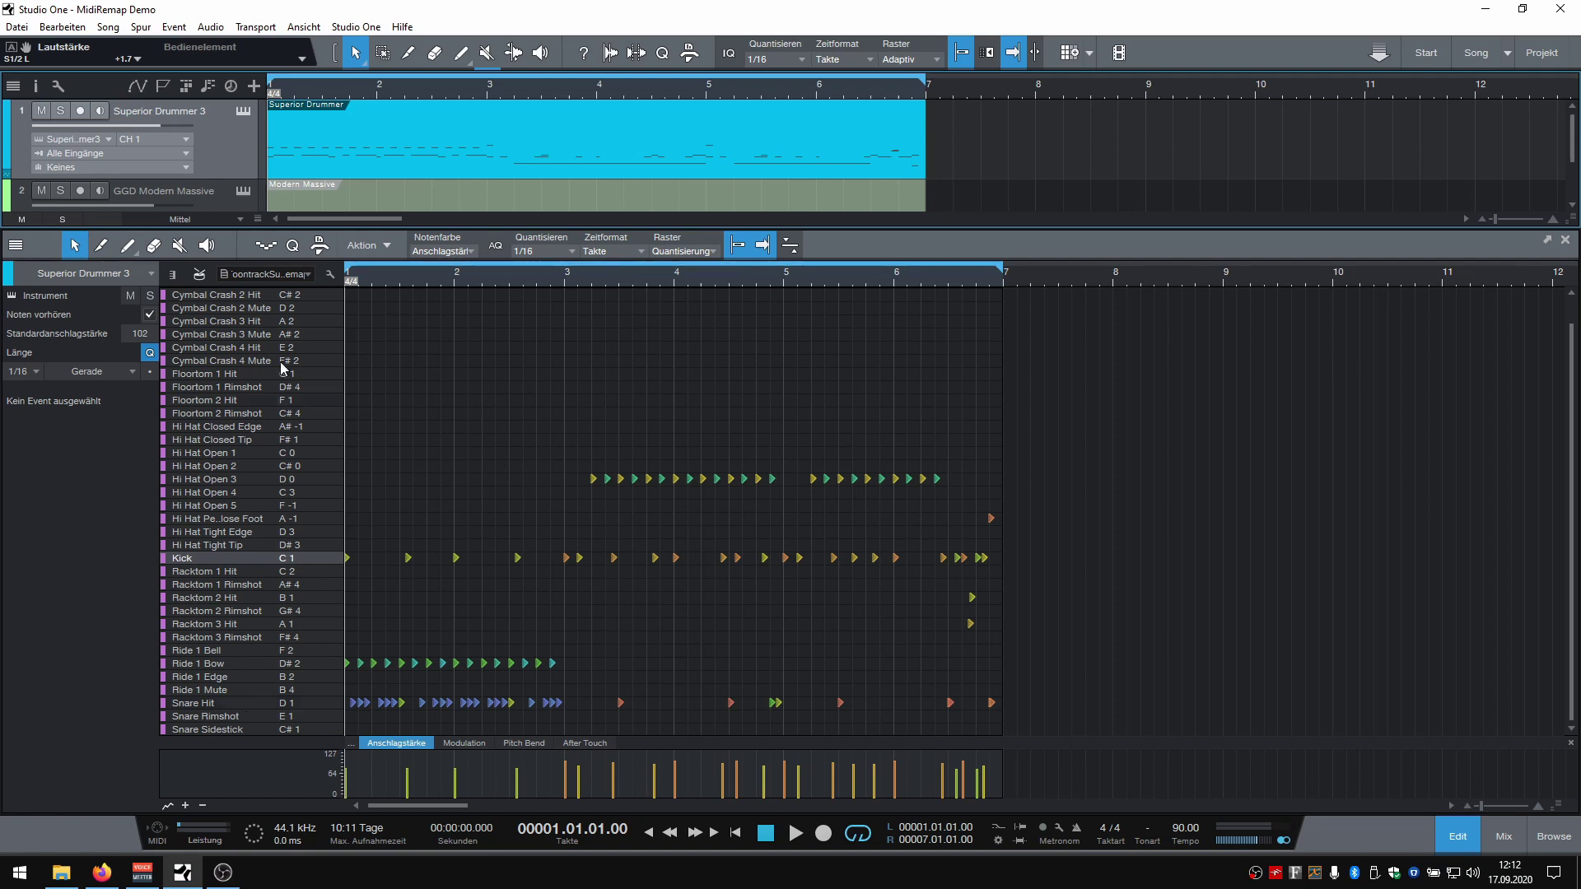
pyautogui.scroll(1, 265, 520)
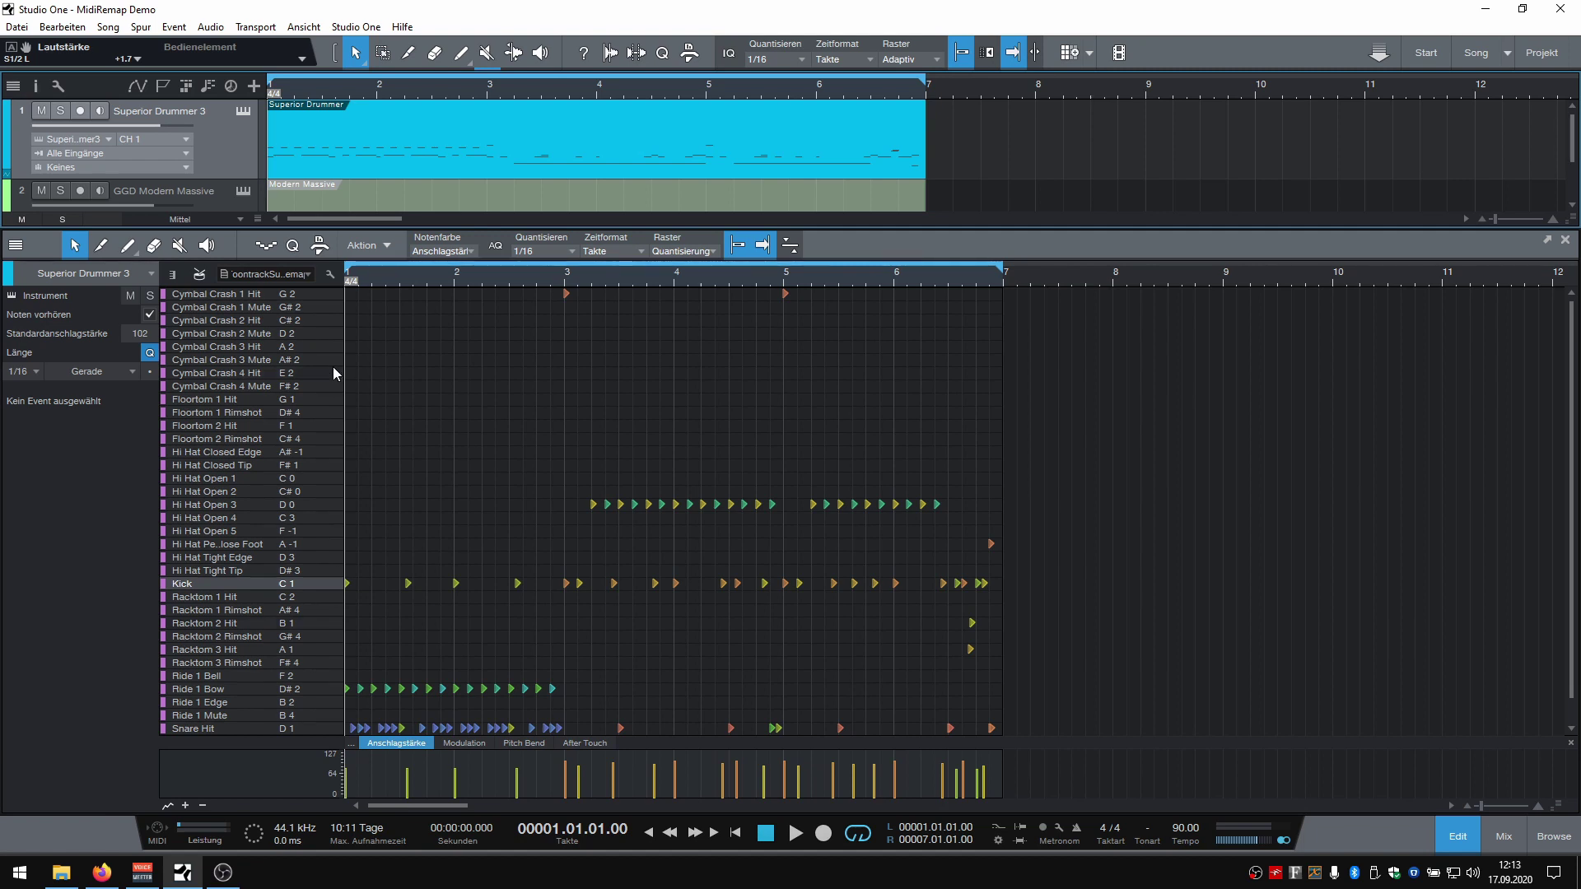
# On MidiRemap's Download Drum Maps page, open the GetGood Drums Invasion default-mapping PDF
pyautogui.hotkey('alt', 'Tab')
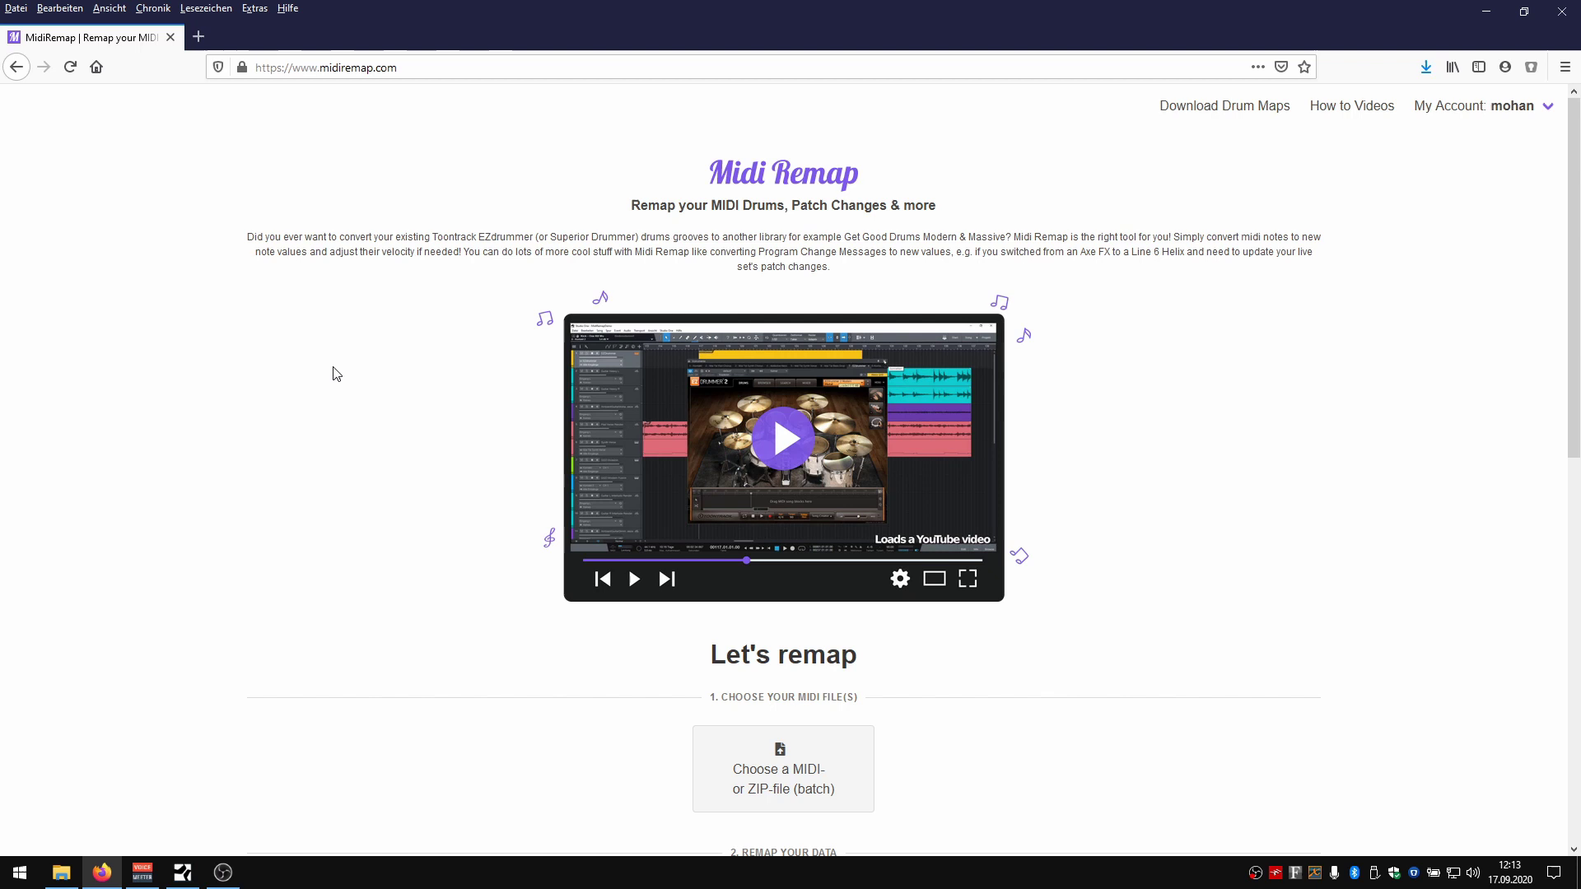
pyautogui.click(1244, 115)
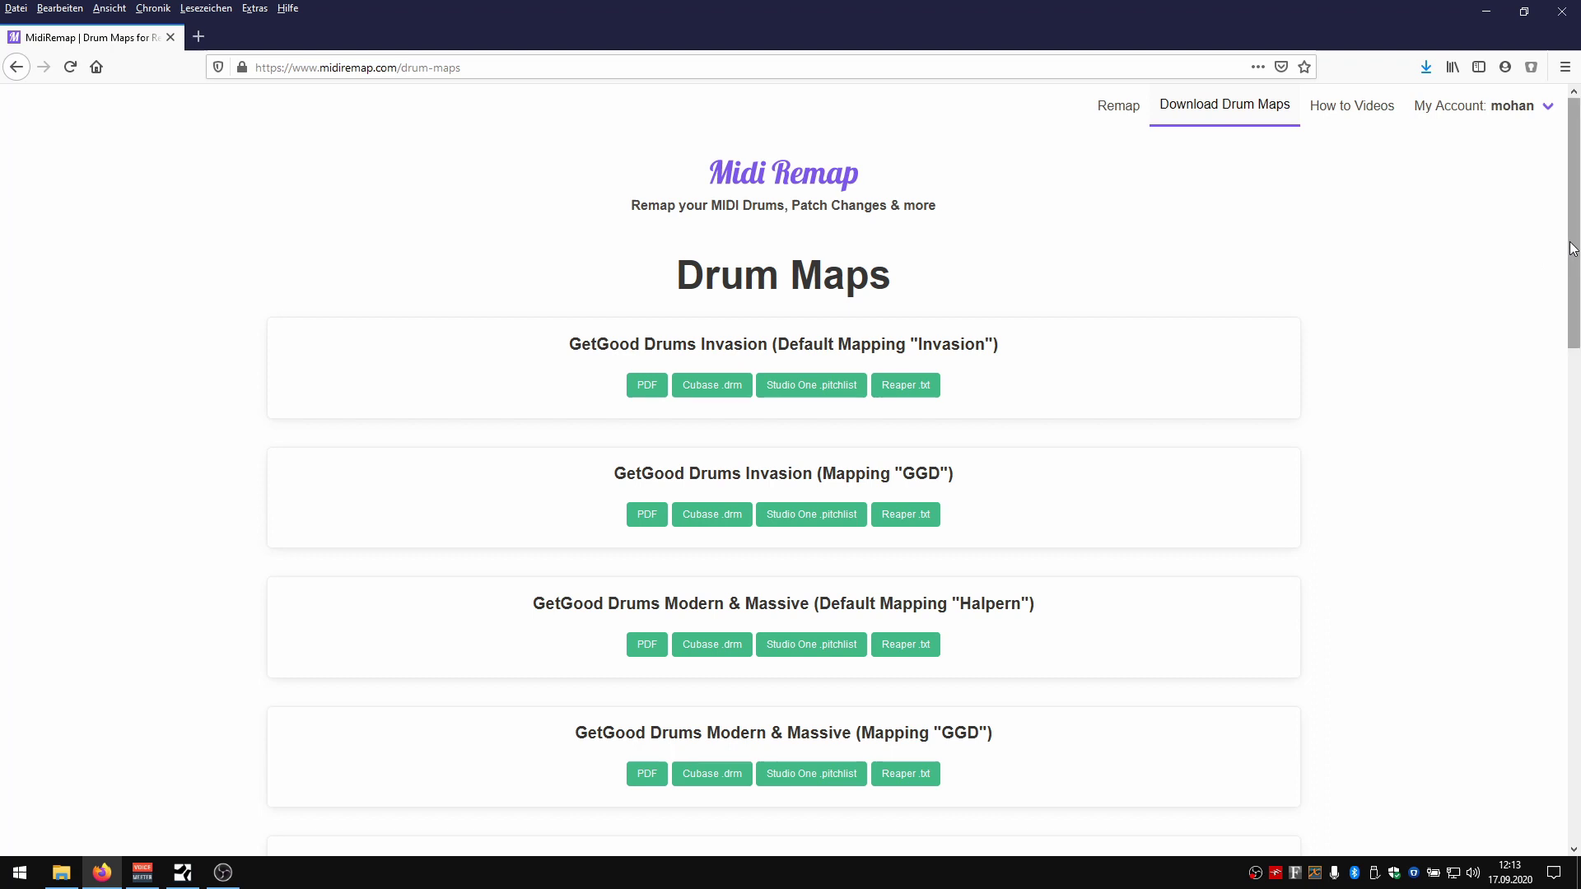
pyautogui.scroll(-1, 1573, 249)
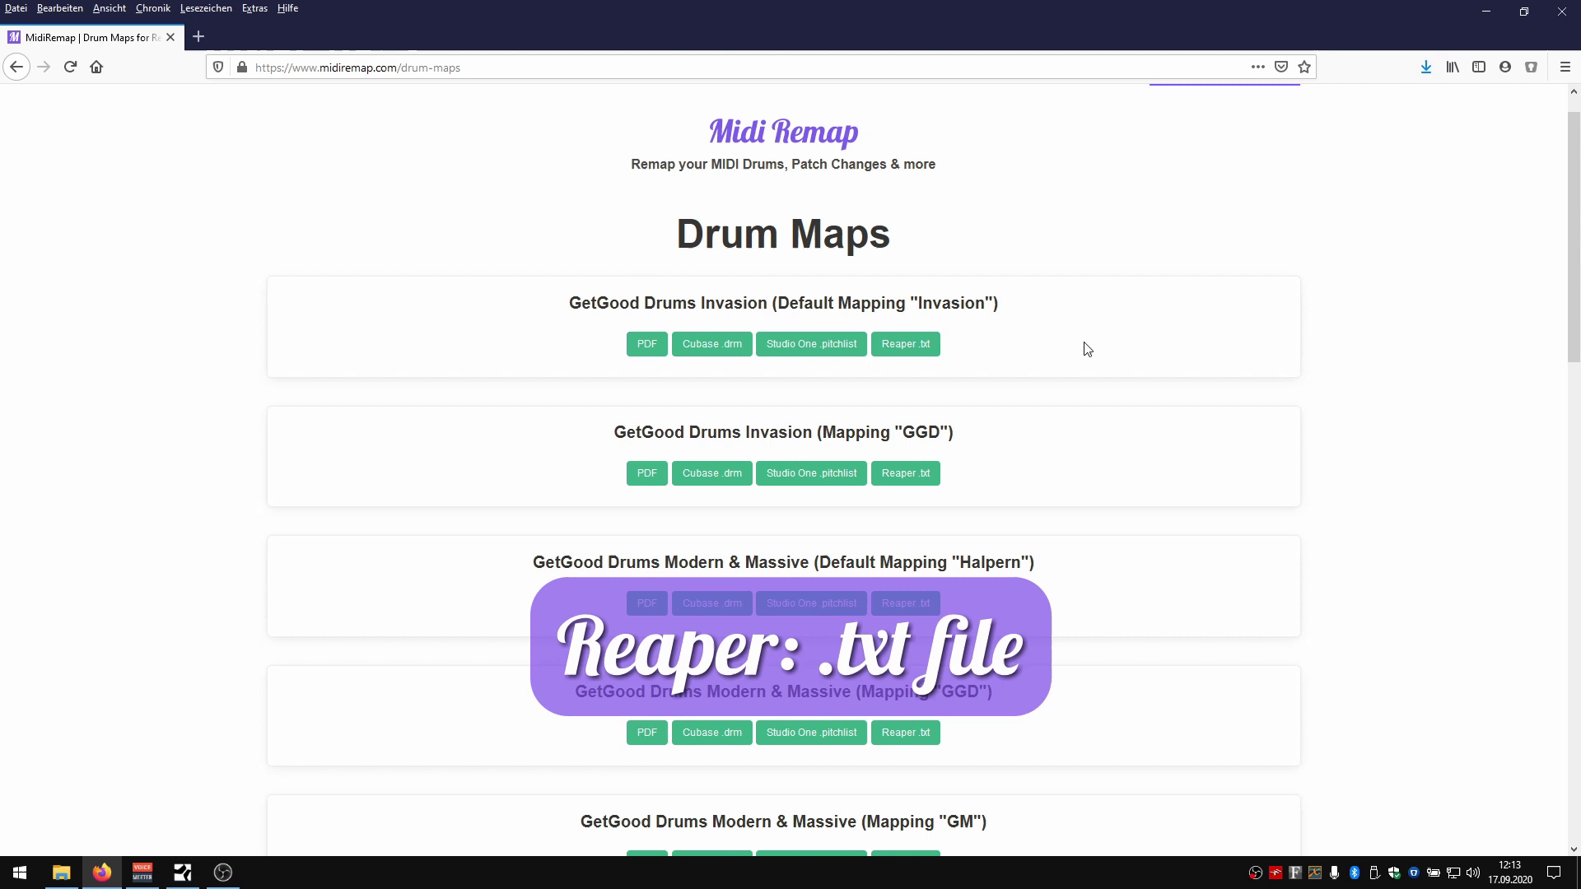
pyautogui.scroll(-1, 1578, 235)
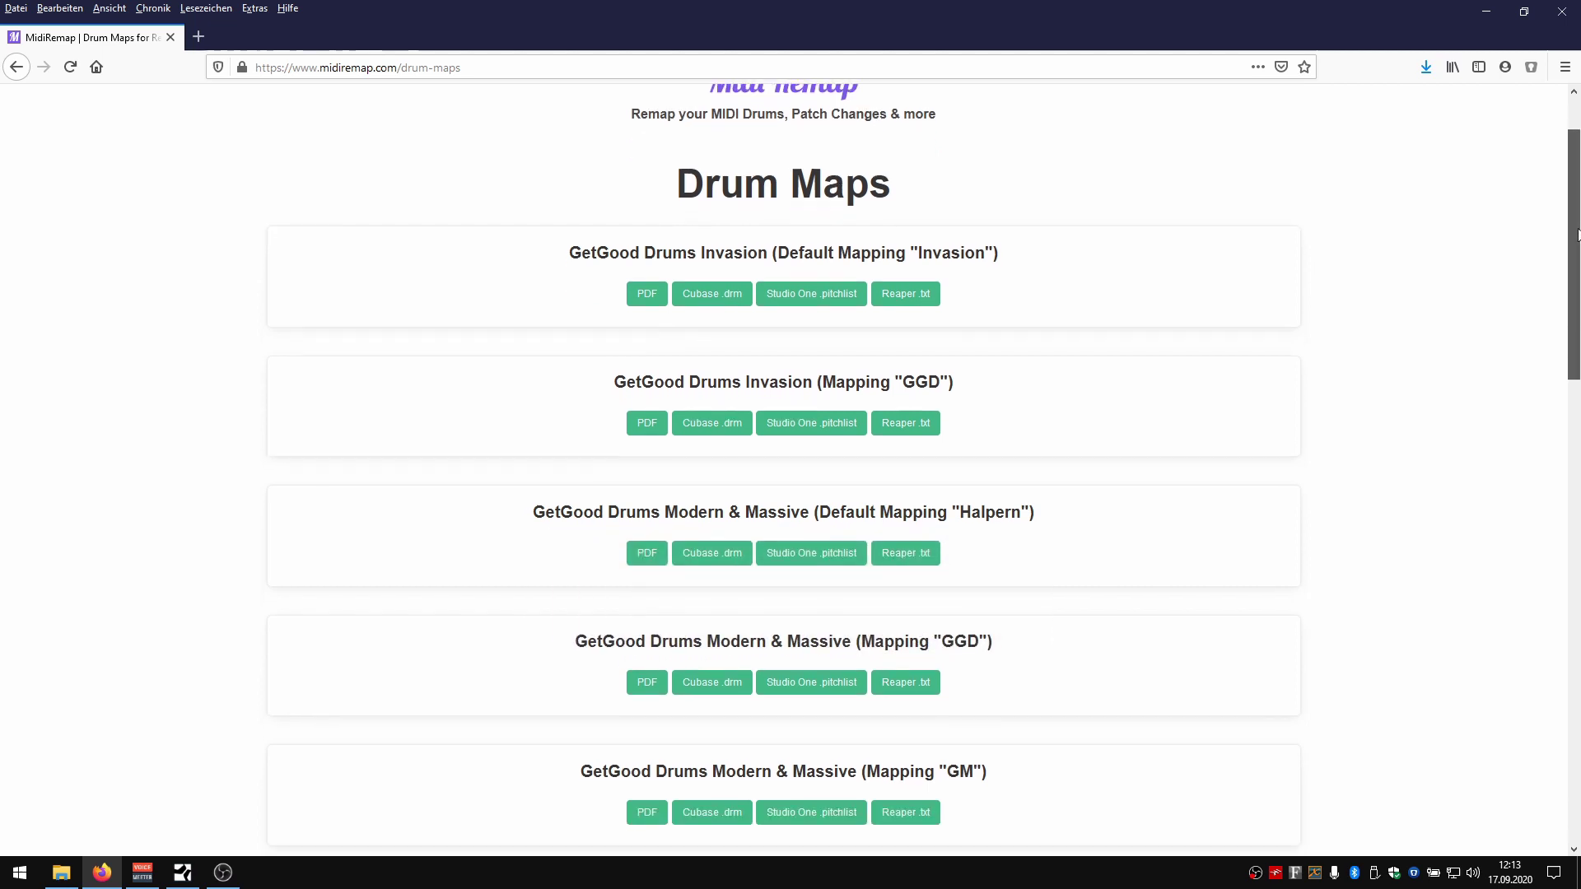
pyautogui.moveTo(1578, 235); pyautogui.dragTo(1574, 175)
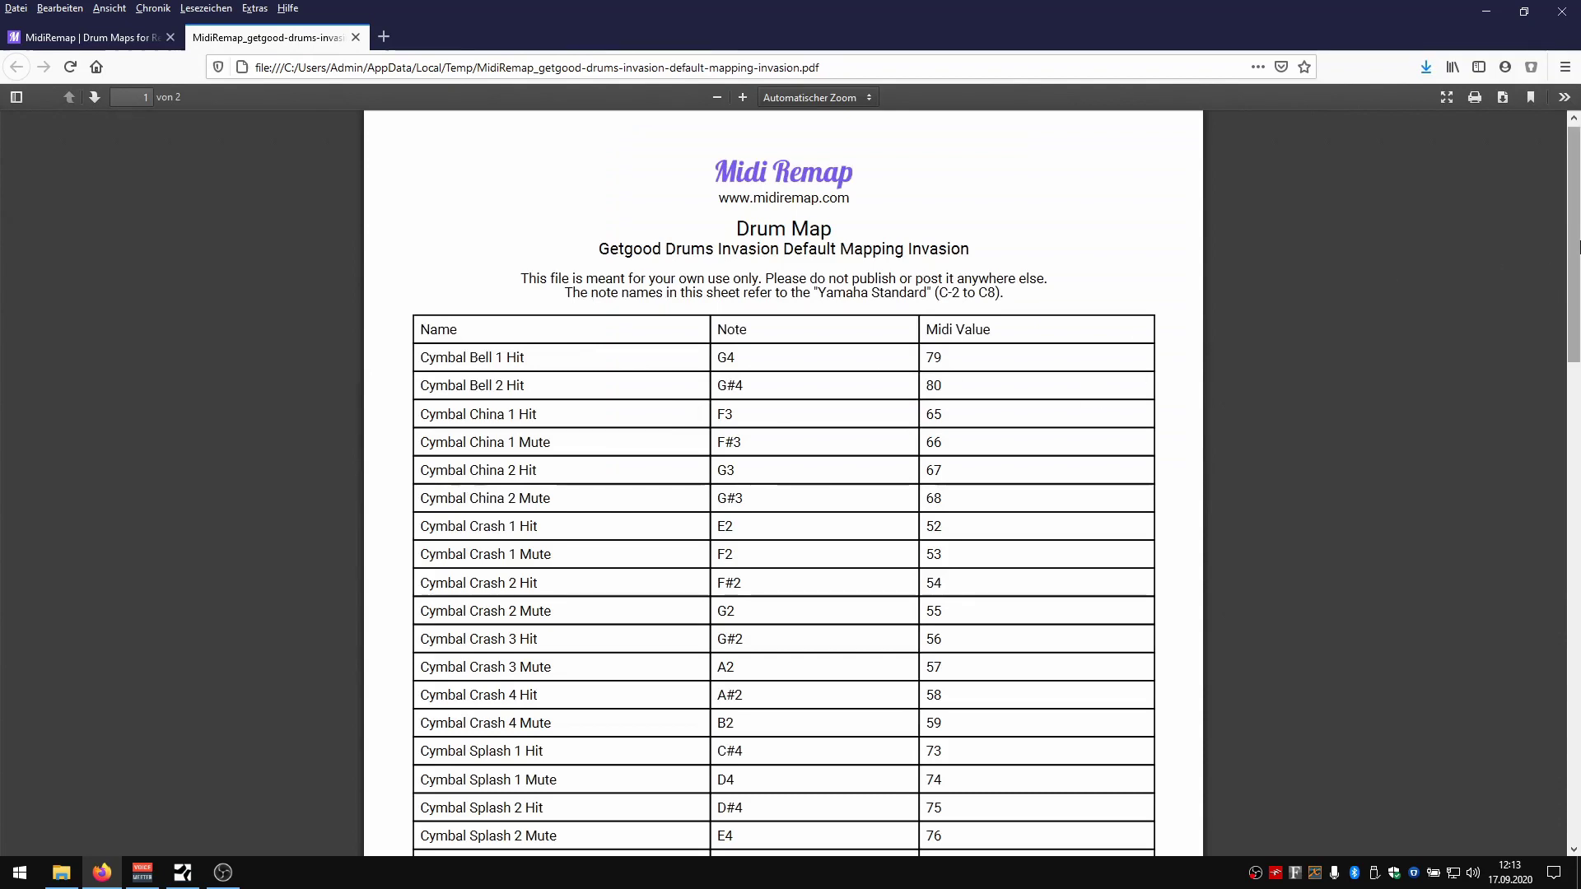
# Scroll through the Invasion drum map PDF and close its tab
pyautogui.moveTo(1579, 247); pyautogui.dragTo(1578, 285)
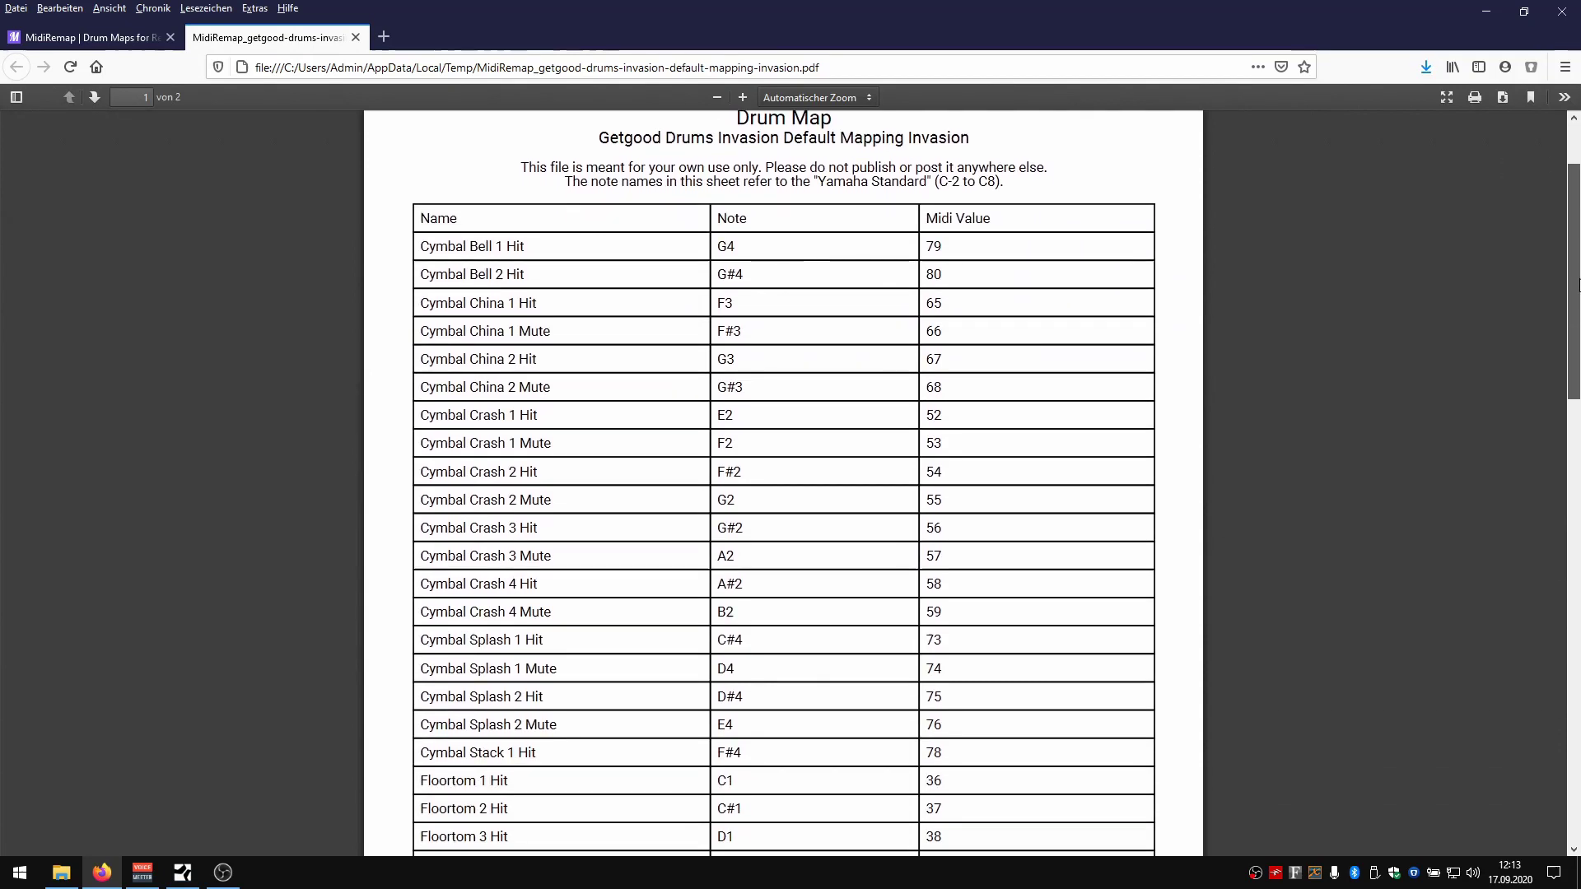
pyautogui.hotkey('ctrl', 'w')
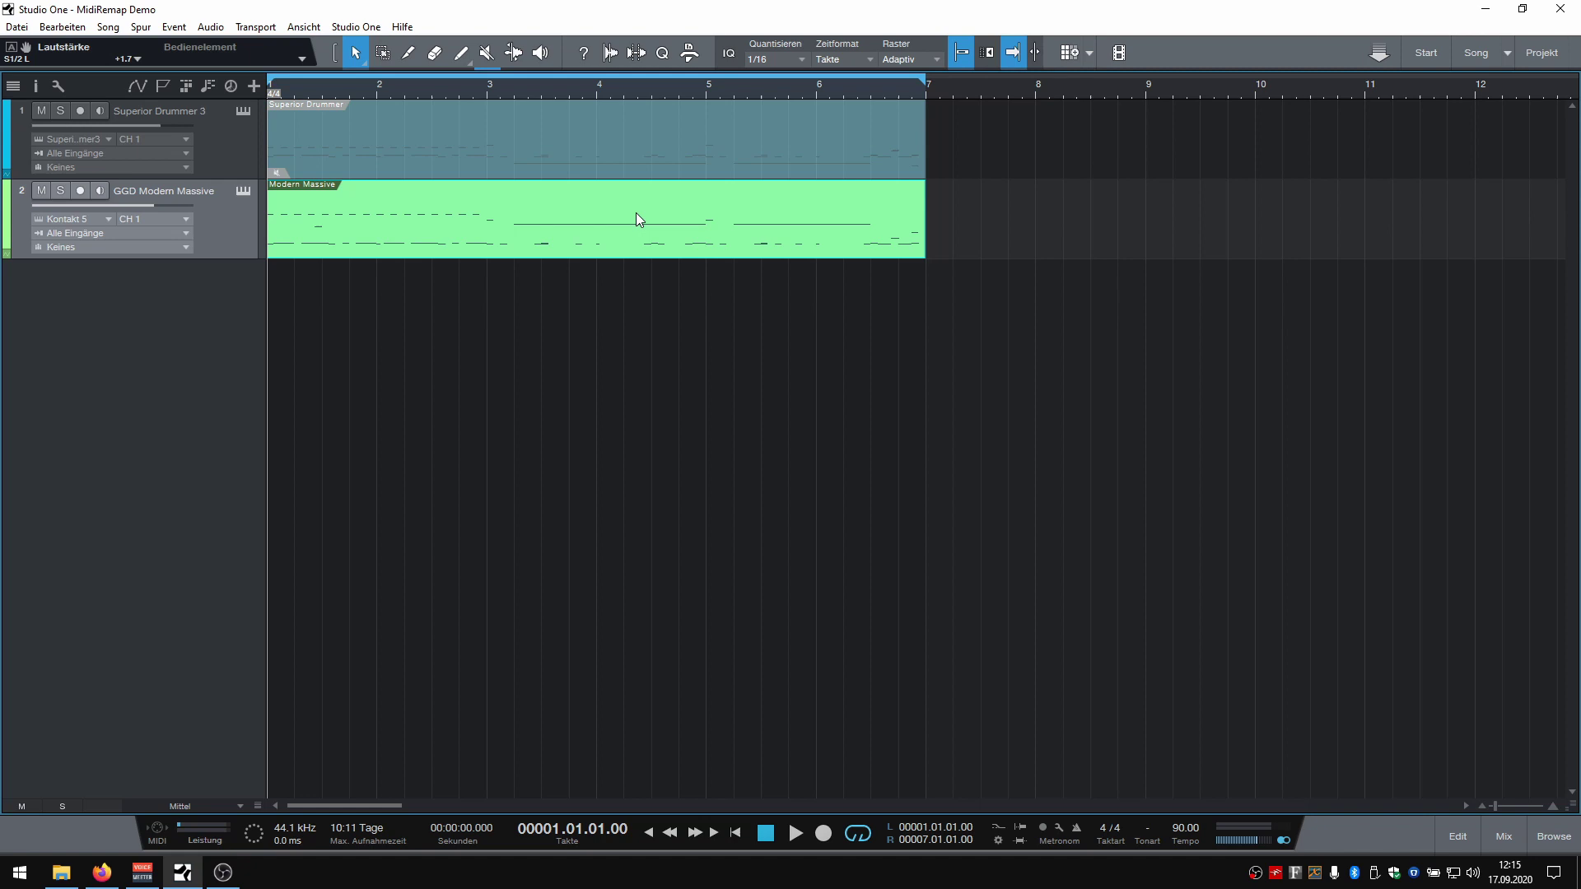
# Play and stop the song, then open the GGD Modern Massive part and view its drum map list
pyautogui.press('space')
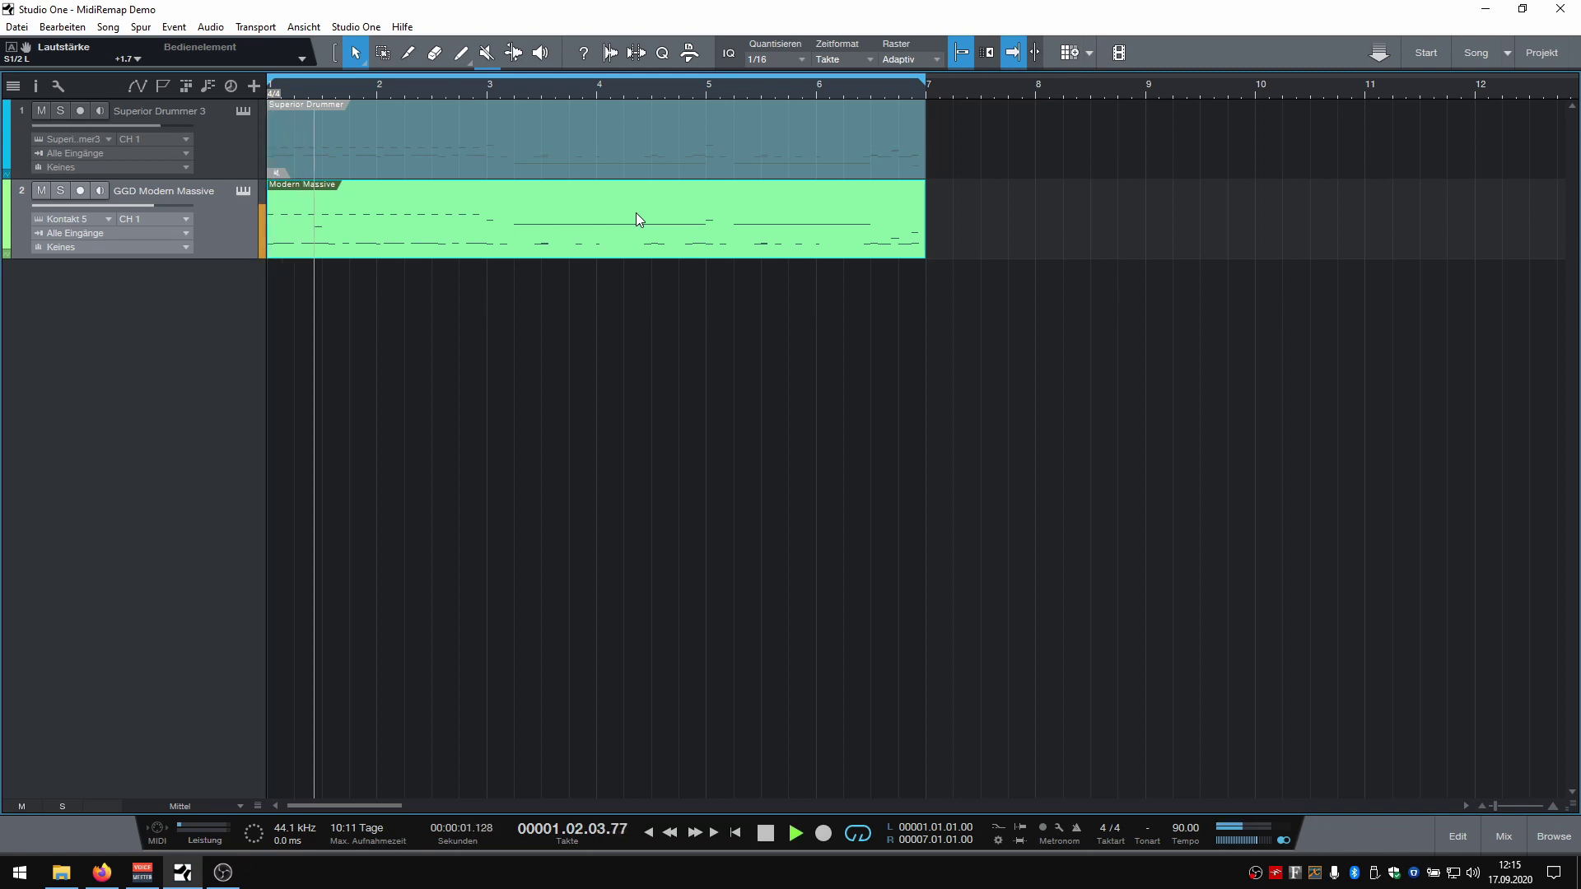
pyautogui.press('space')
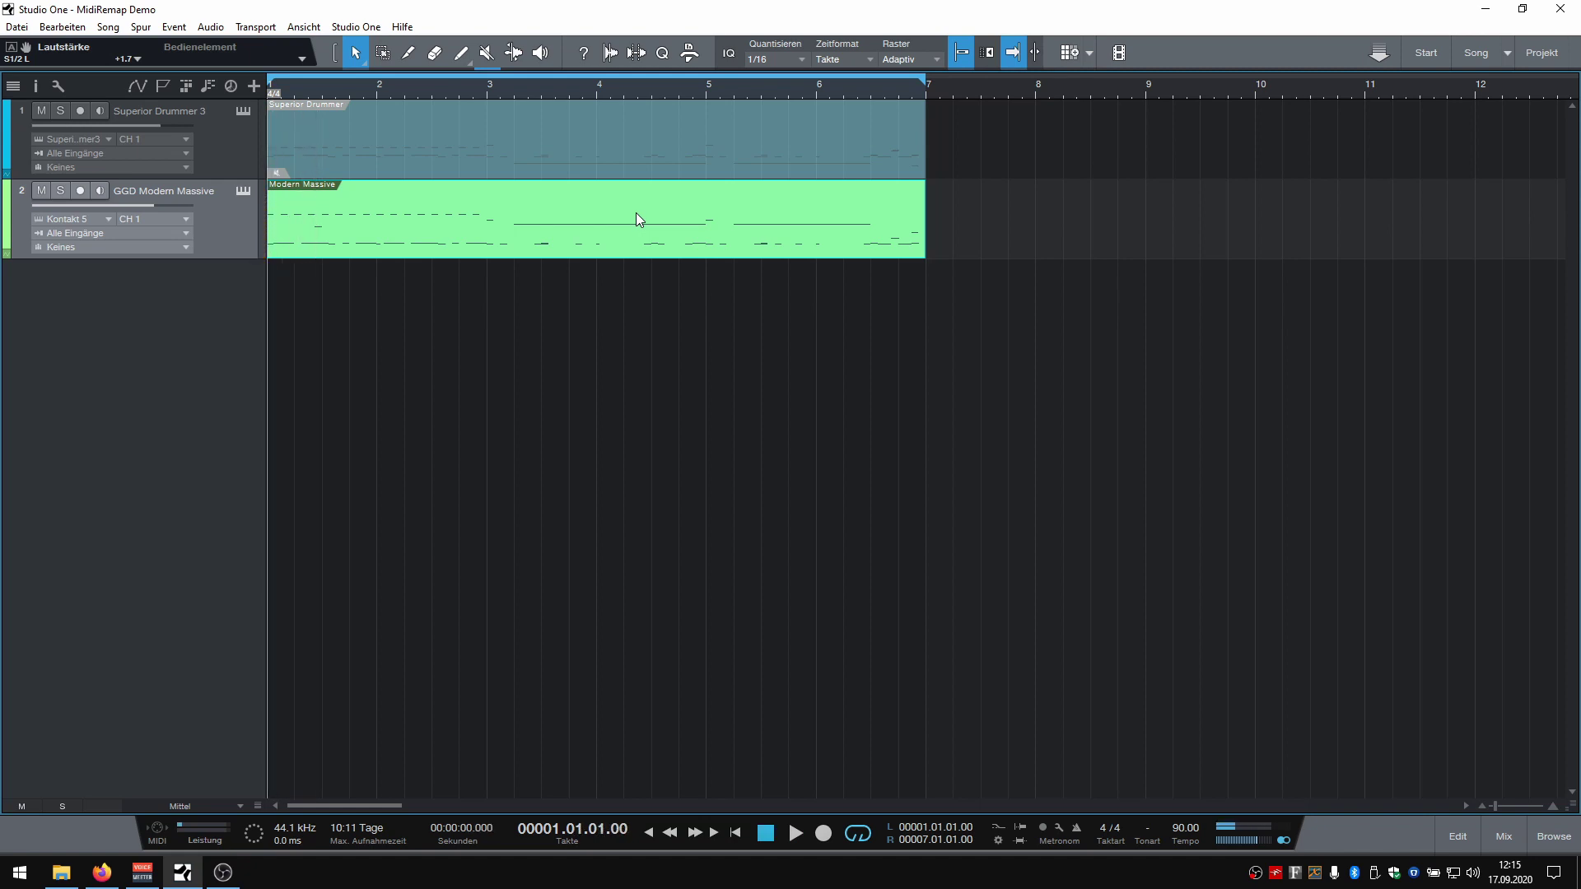
pyautogui.doubleClick(590, 210)
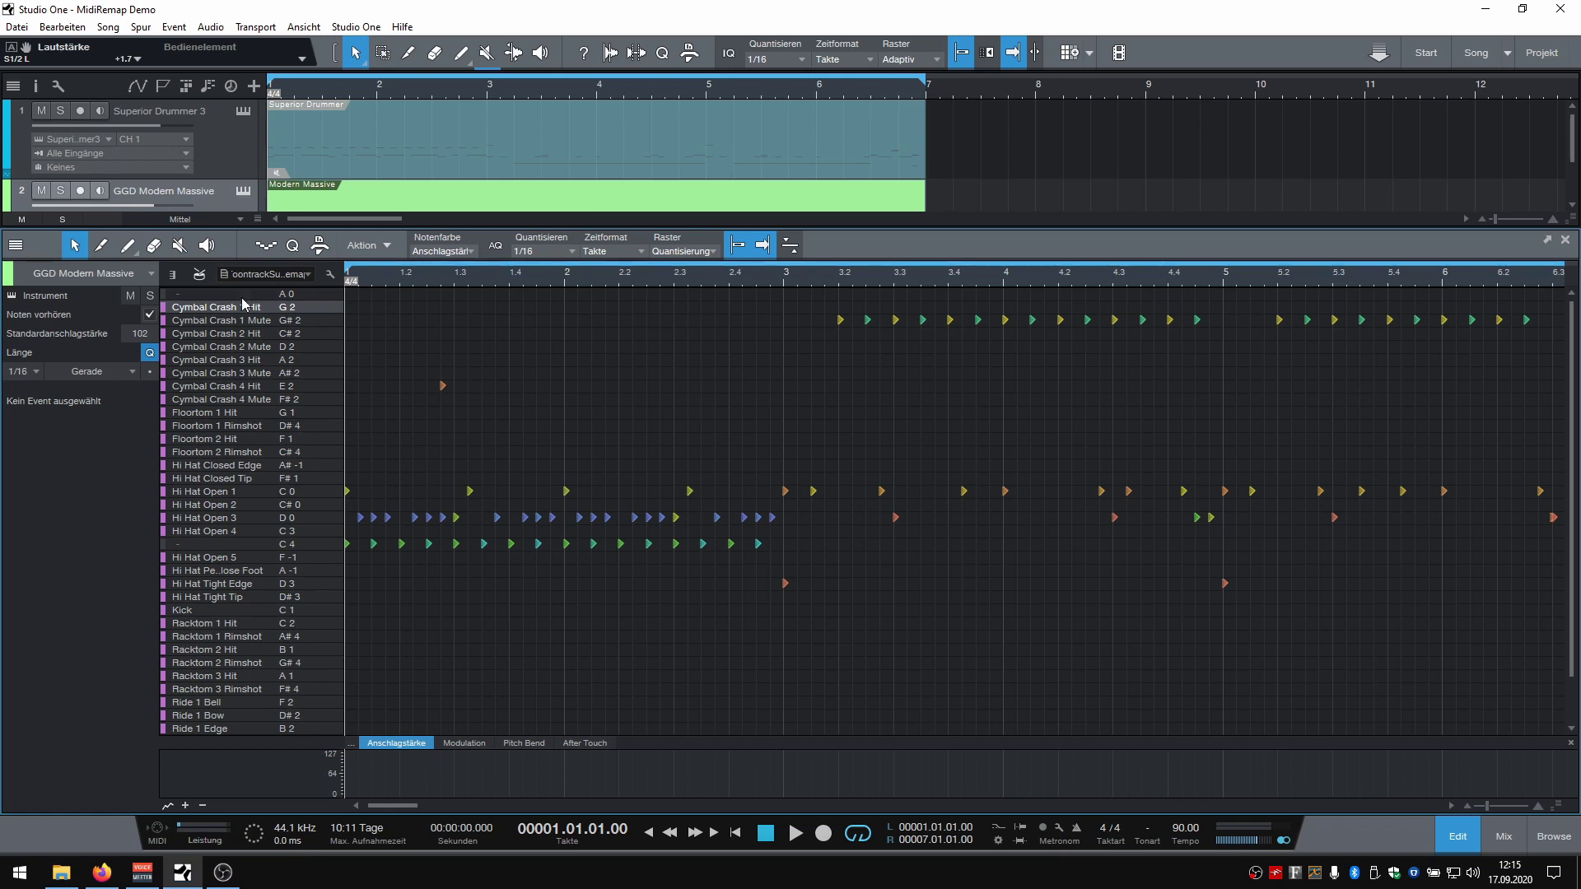
pyautogui.click(268, 273)
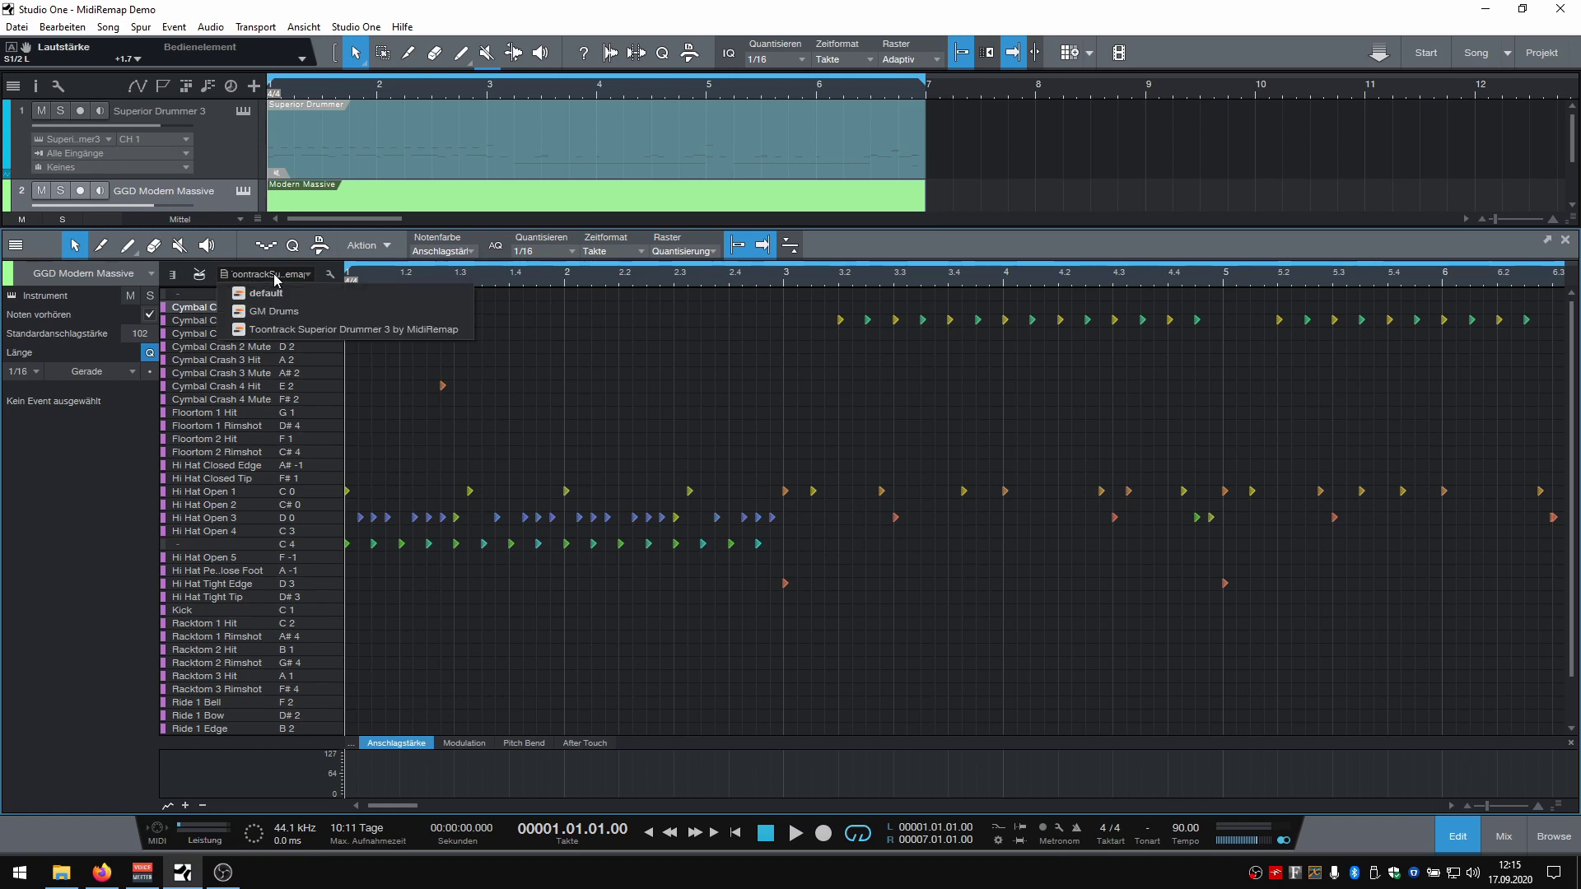
pyautogui.click(494, 341)
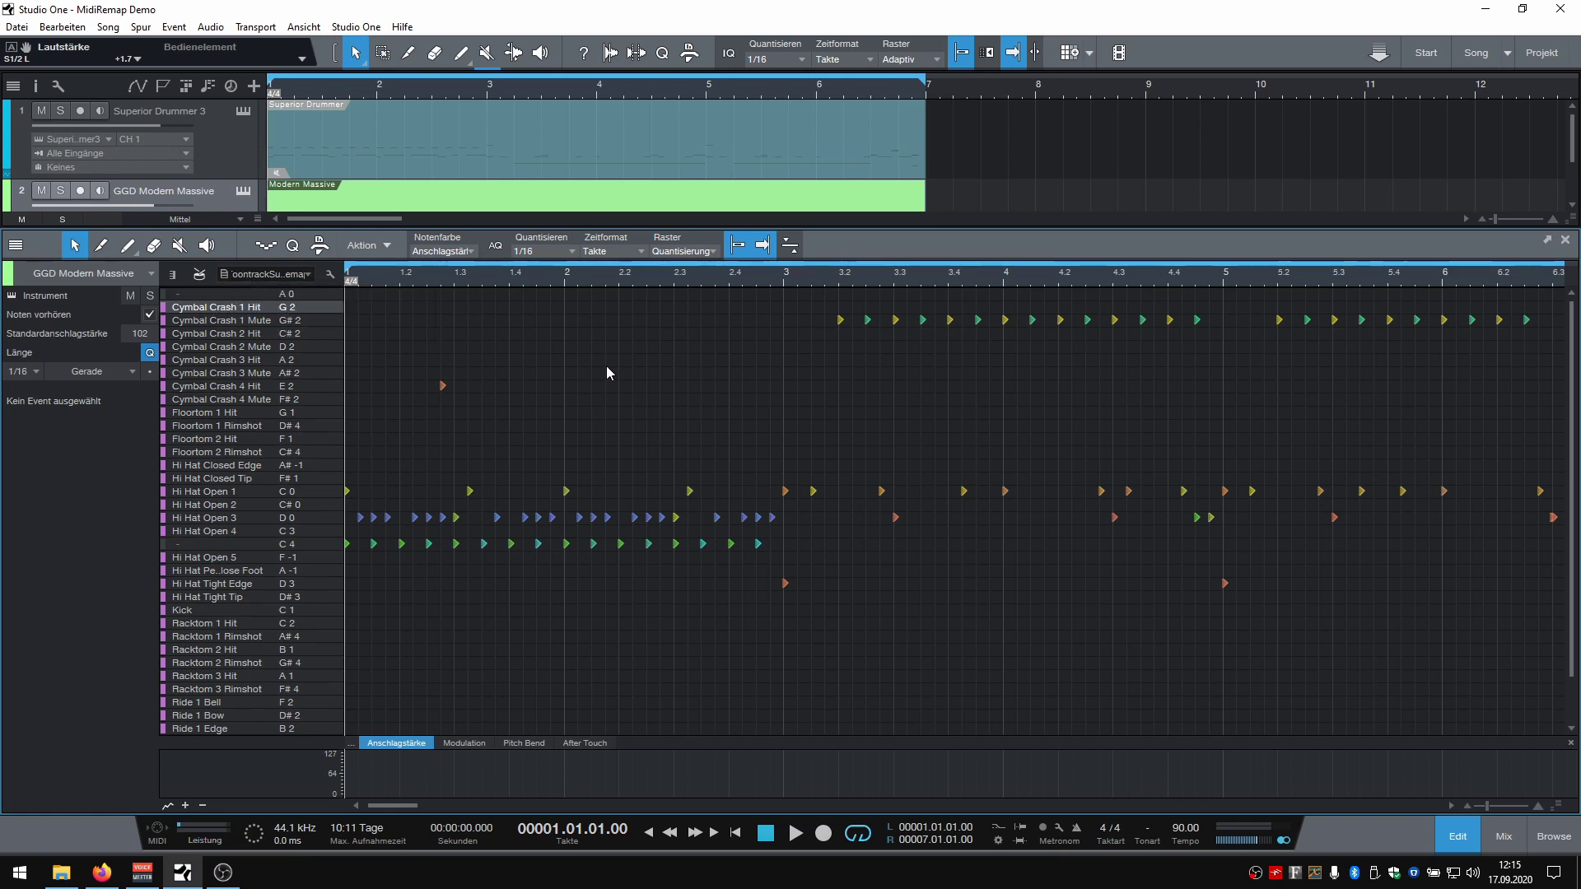
# Inspect the Hi Hat Open 1 row and the unnamed C4 row in the pitch list
pyautogui.click(235, 493)
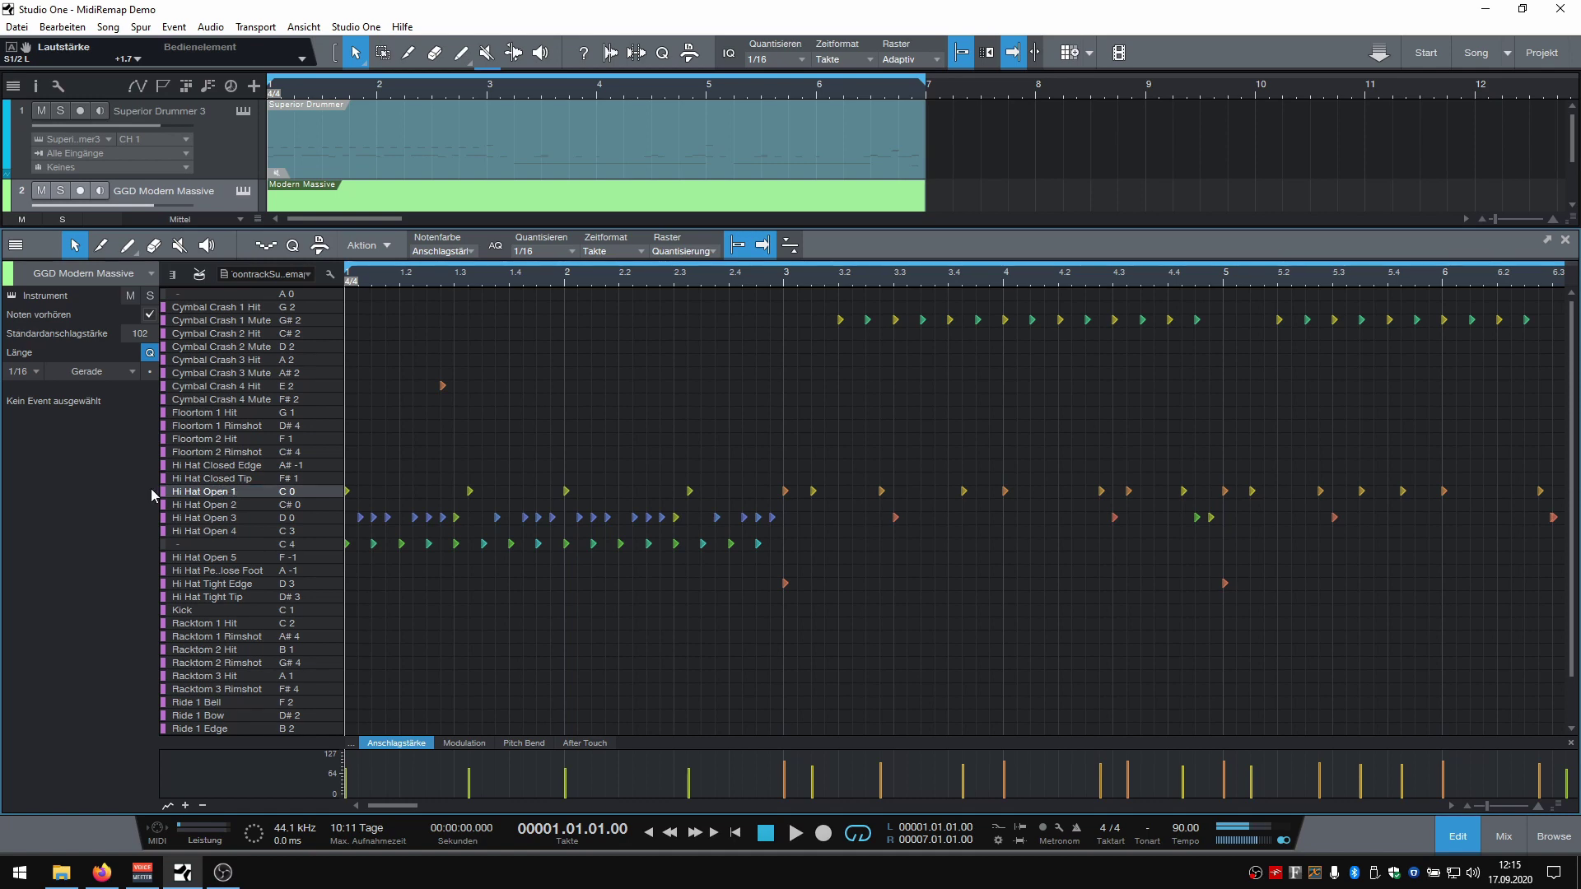
pyautogui.click(230, 545)
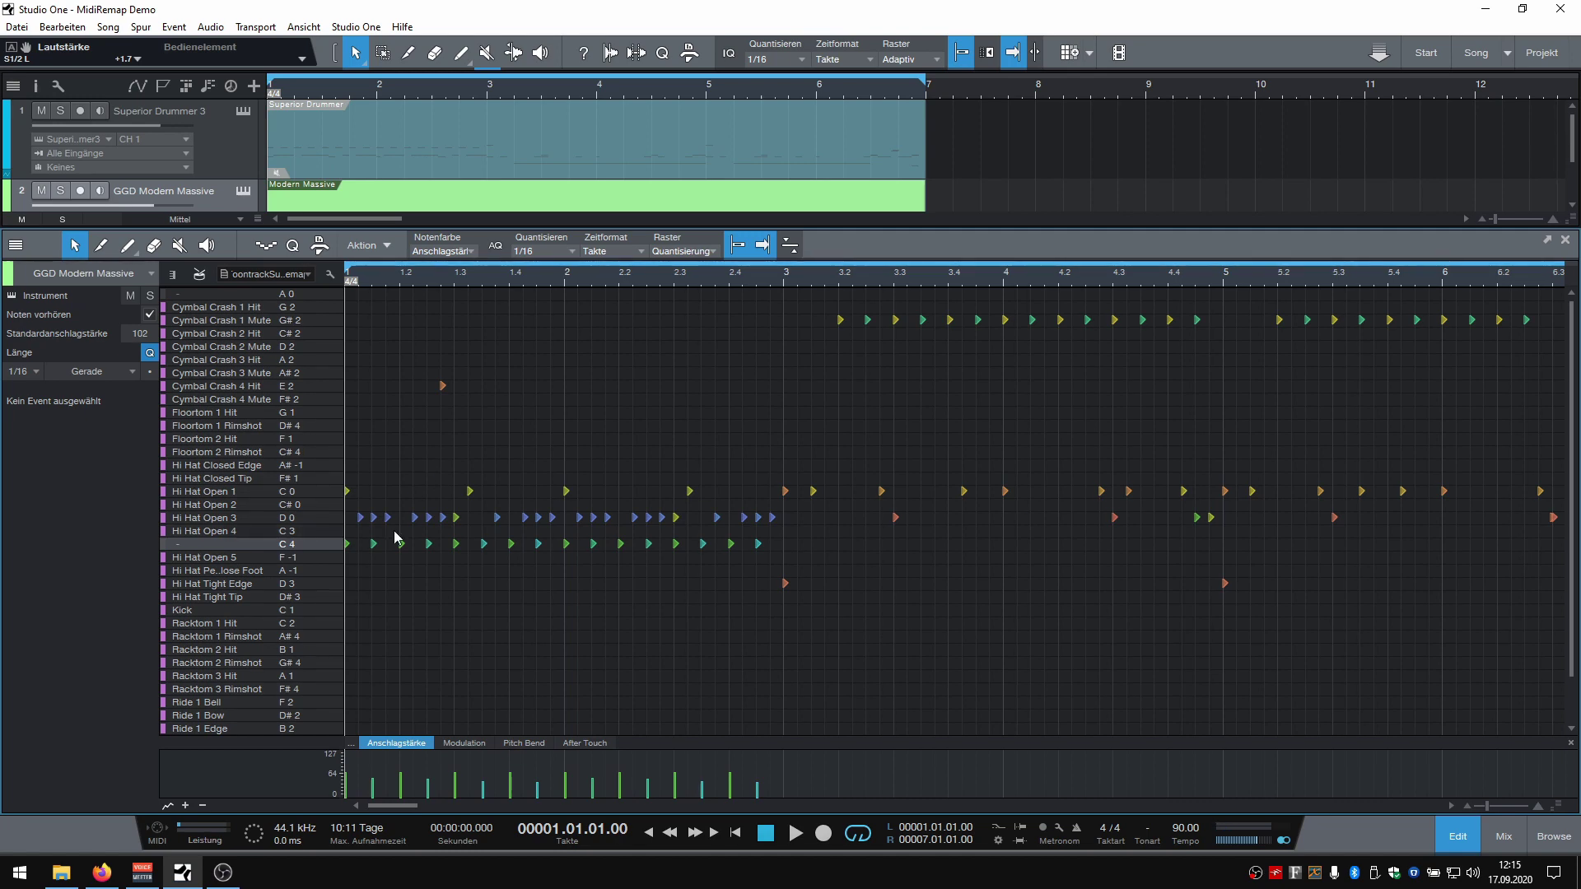
pyautogui.scroll(-1, 298, 480)
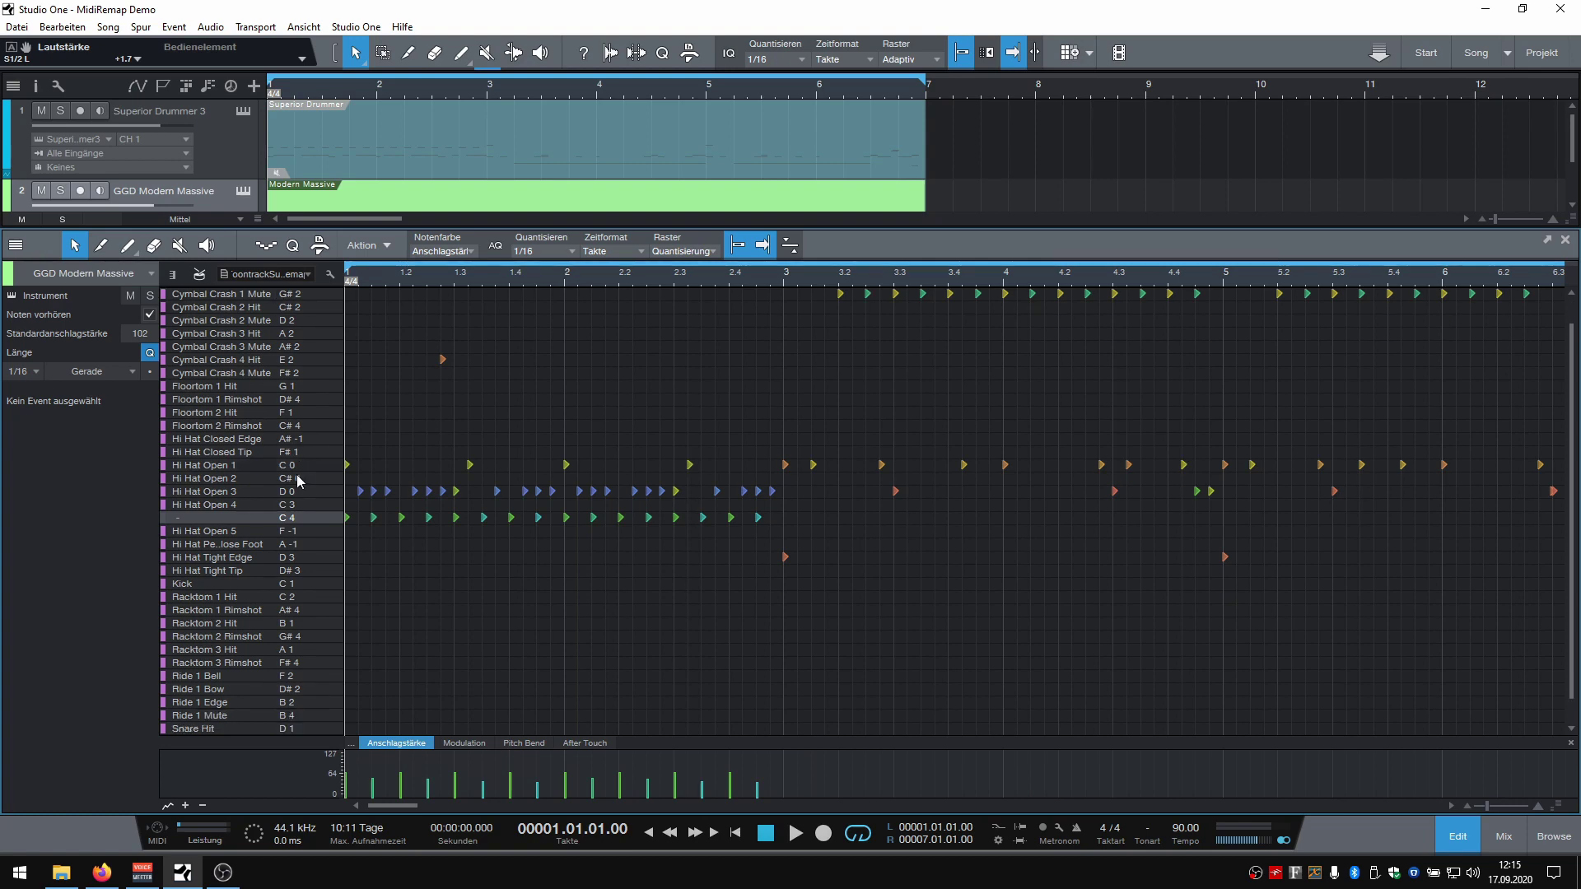
pyautogui.scroll(1, 298, 480)
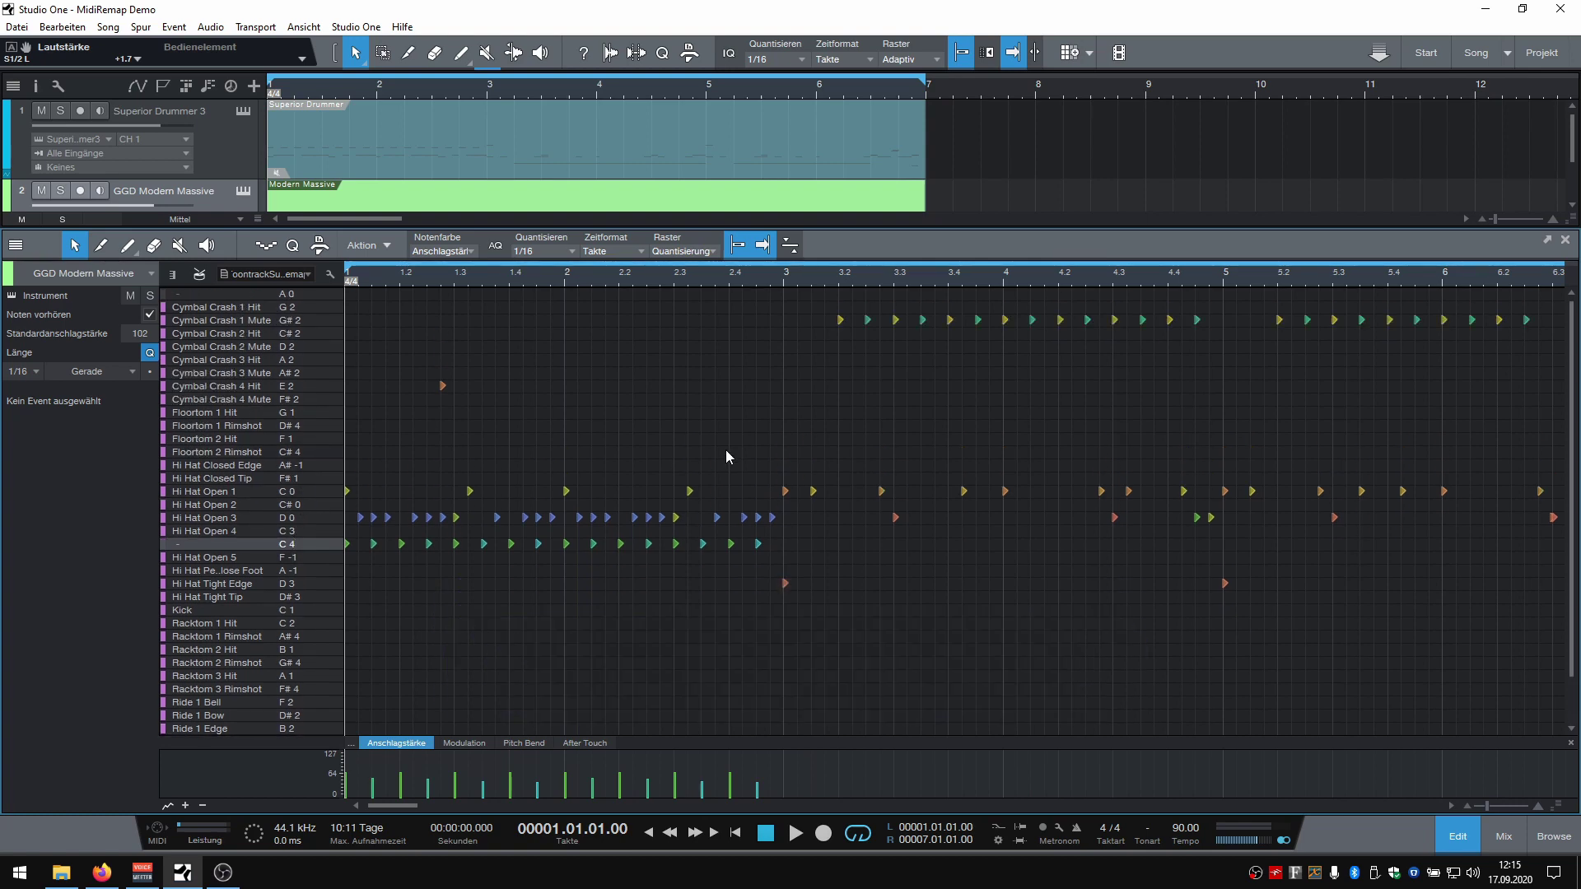
# Download the Studio One .pitchlist for GetGood Drums Modern & Massive (Default Mapping "Halpern")
pyautogui.click(100, 875)
pyautogui.scroll(5, 1260, 310)
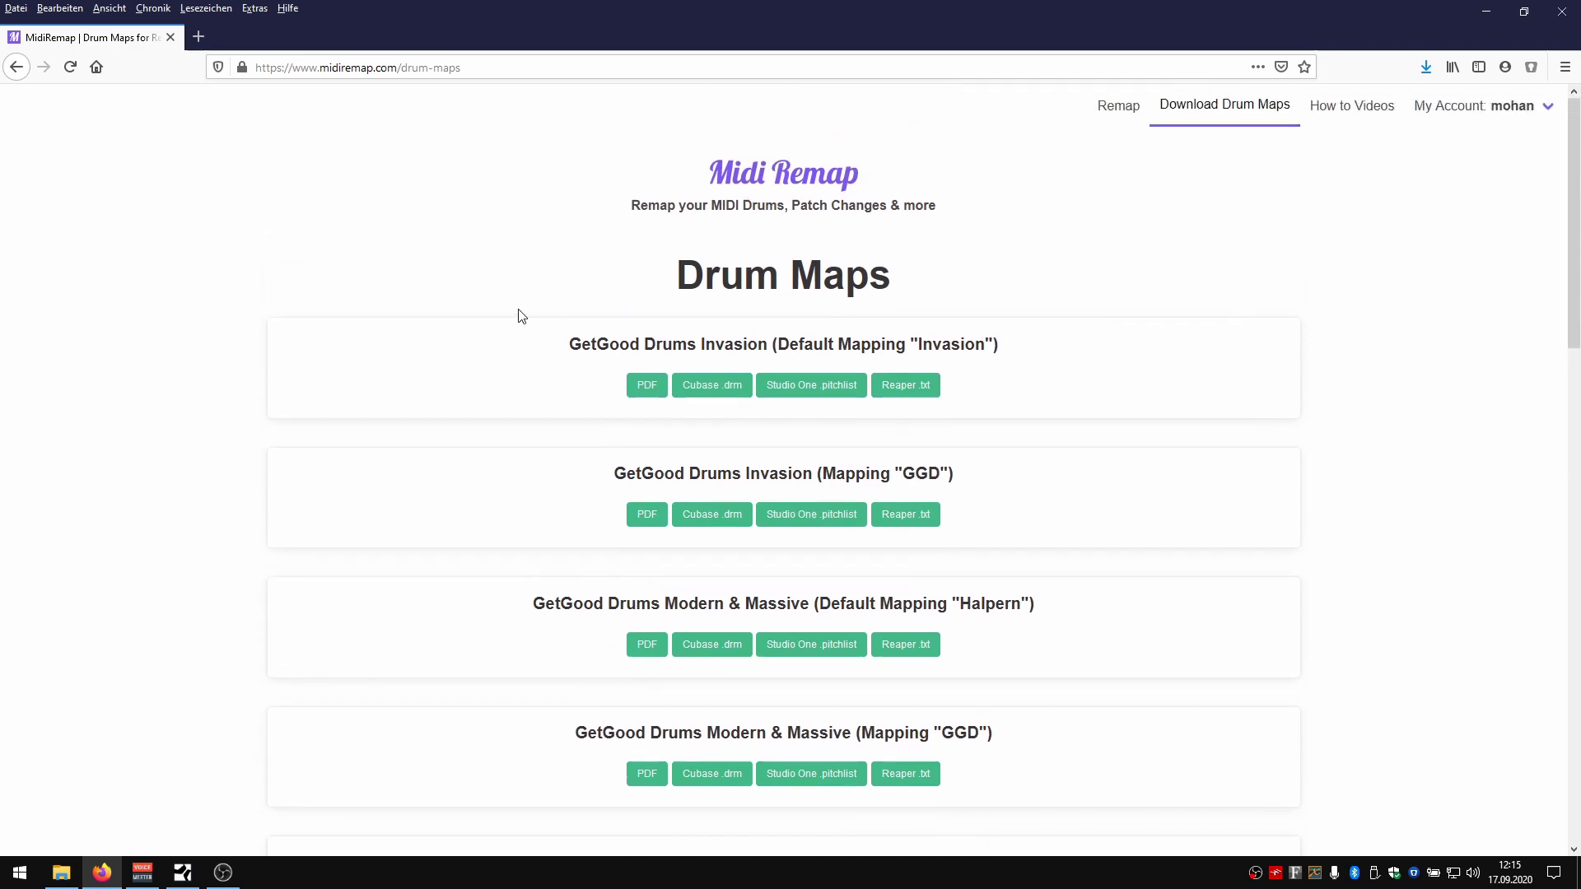
pyautogui.moveTo(1575, 267); pyautogui.dragTo(420, 482)
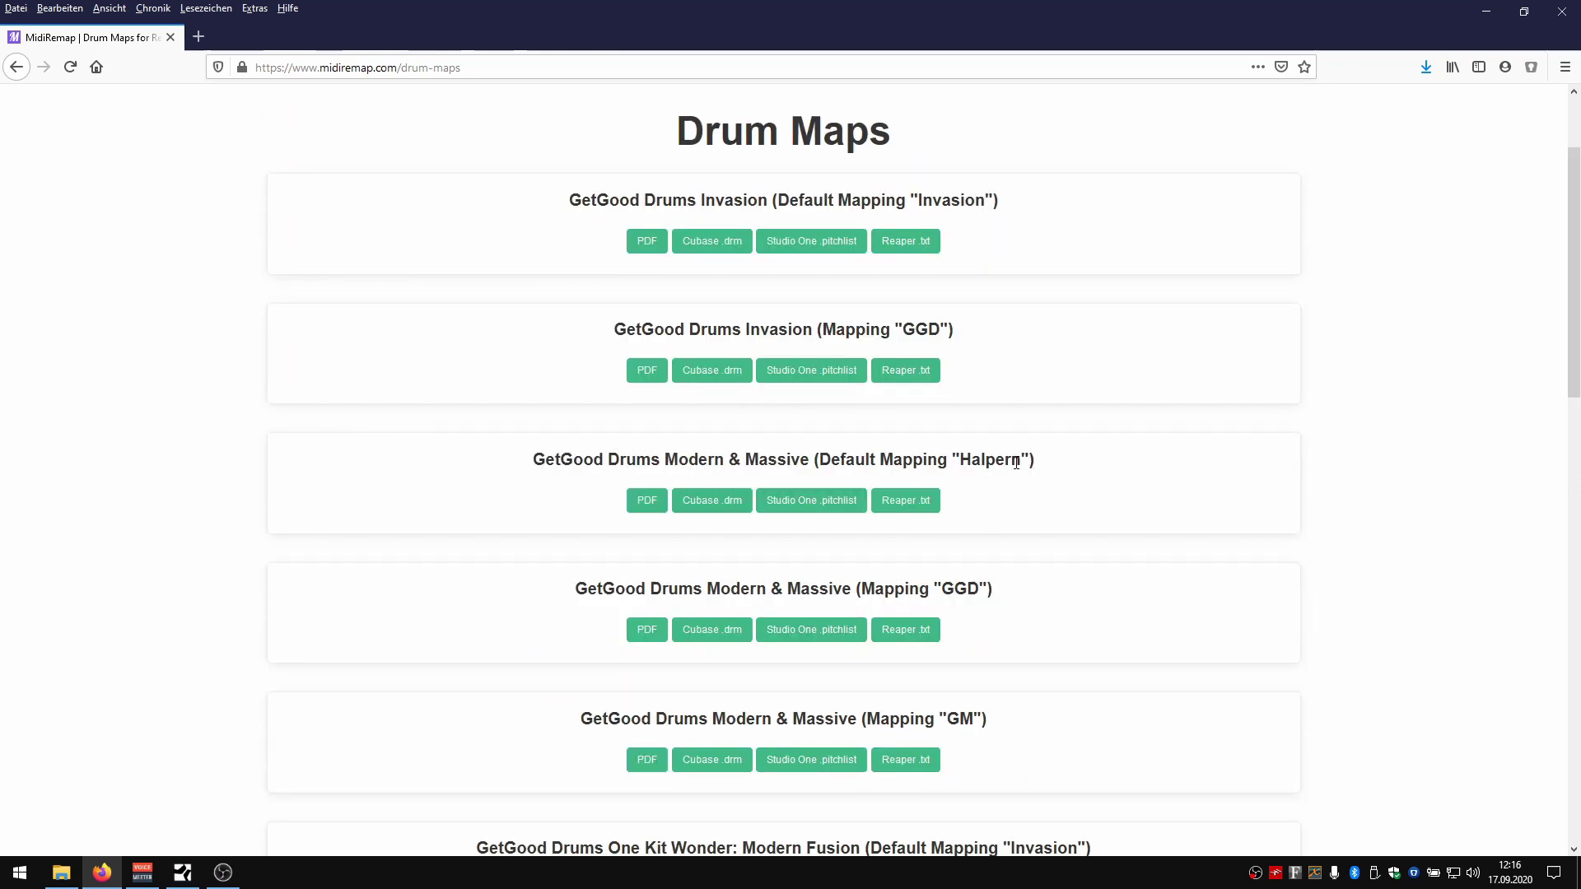
pyautogui.scroll(-3, 554, 466)
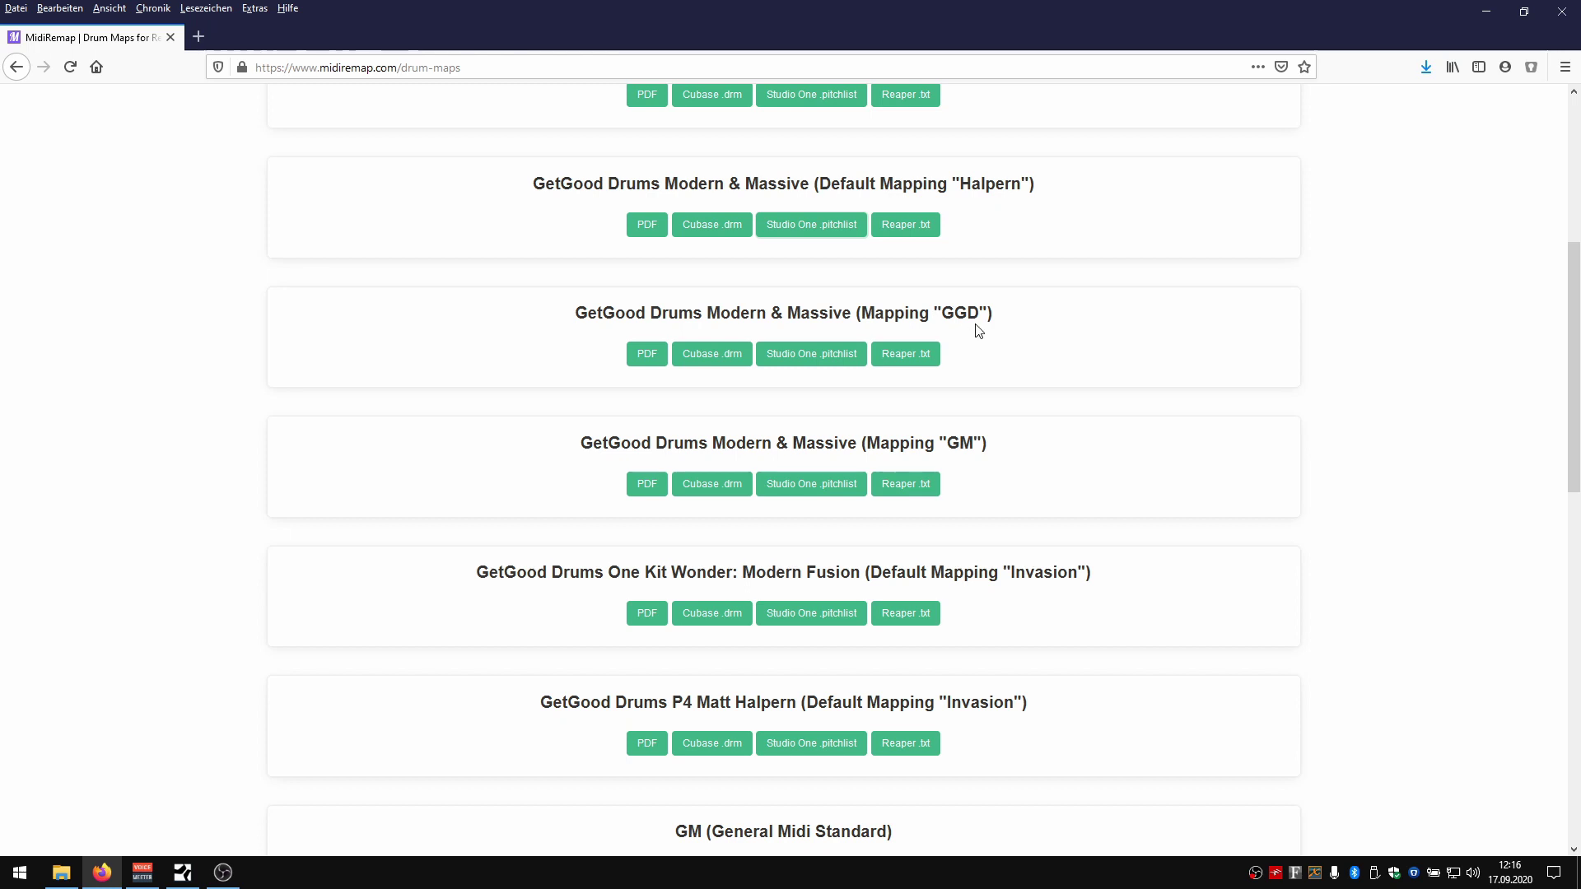
pyautogui.scroll(3, 193, 604)
pyautogui.click(839, 500)
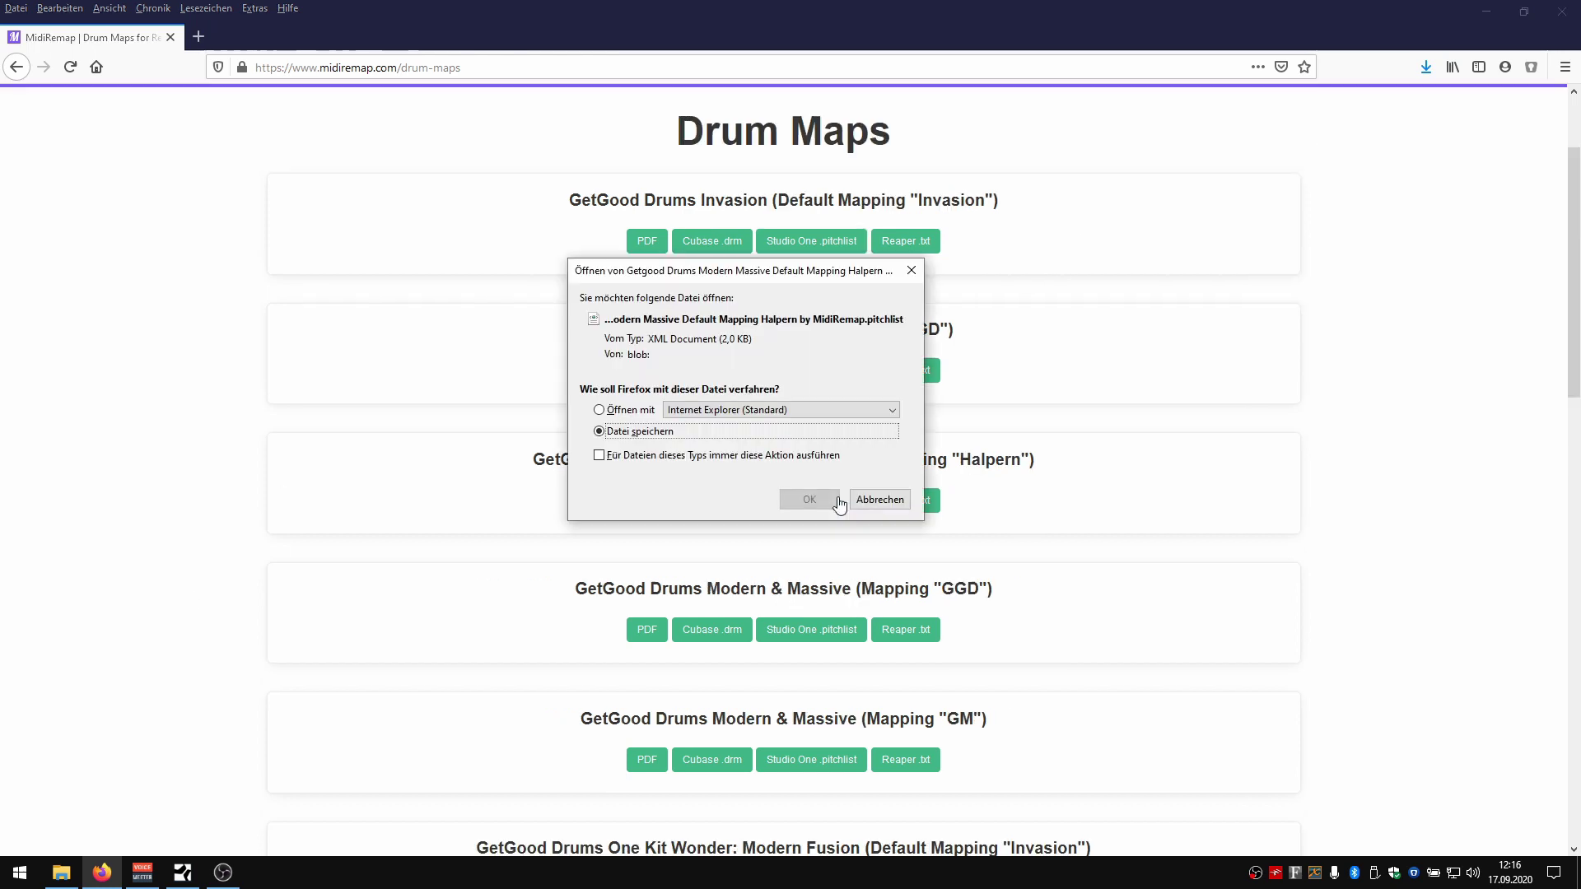
# Save the pitch list and select the downloaded Getgood Drums file in the Downloads folder
pyautogui.click(809, 500)
pyautogui.scroll(-3, 700, 494)
pyautogui.moveTo(61, 873)
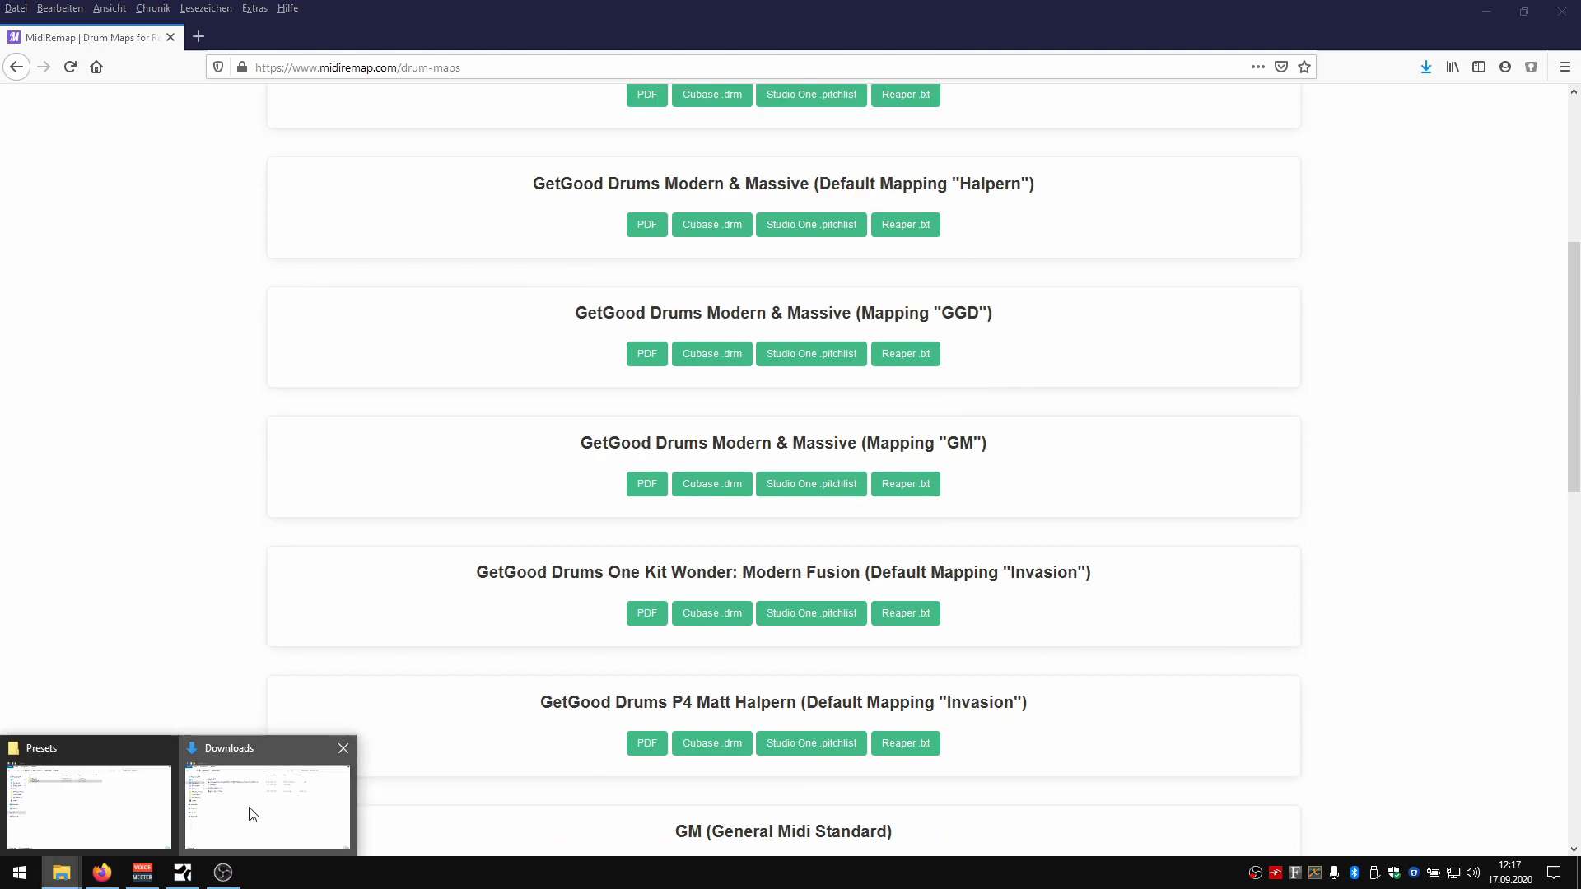
pyautogui.click(253, 815)
pyautogui.click(631, 261)
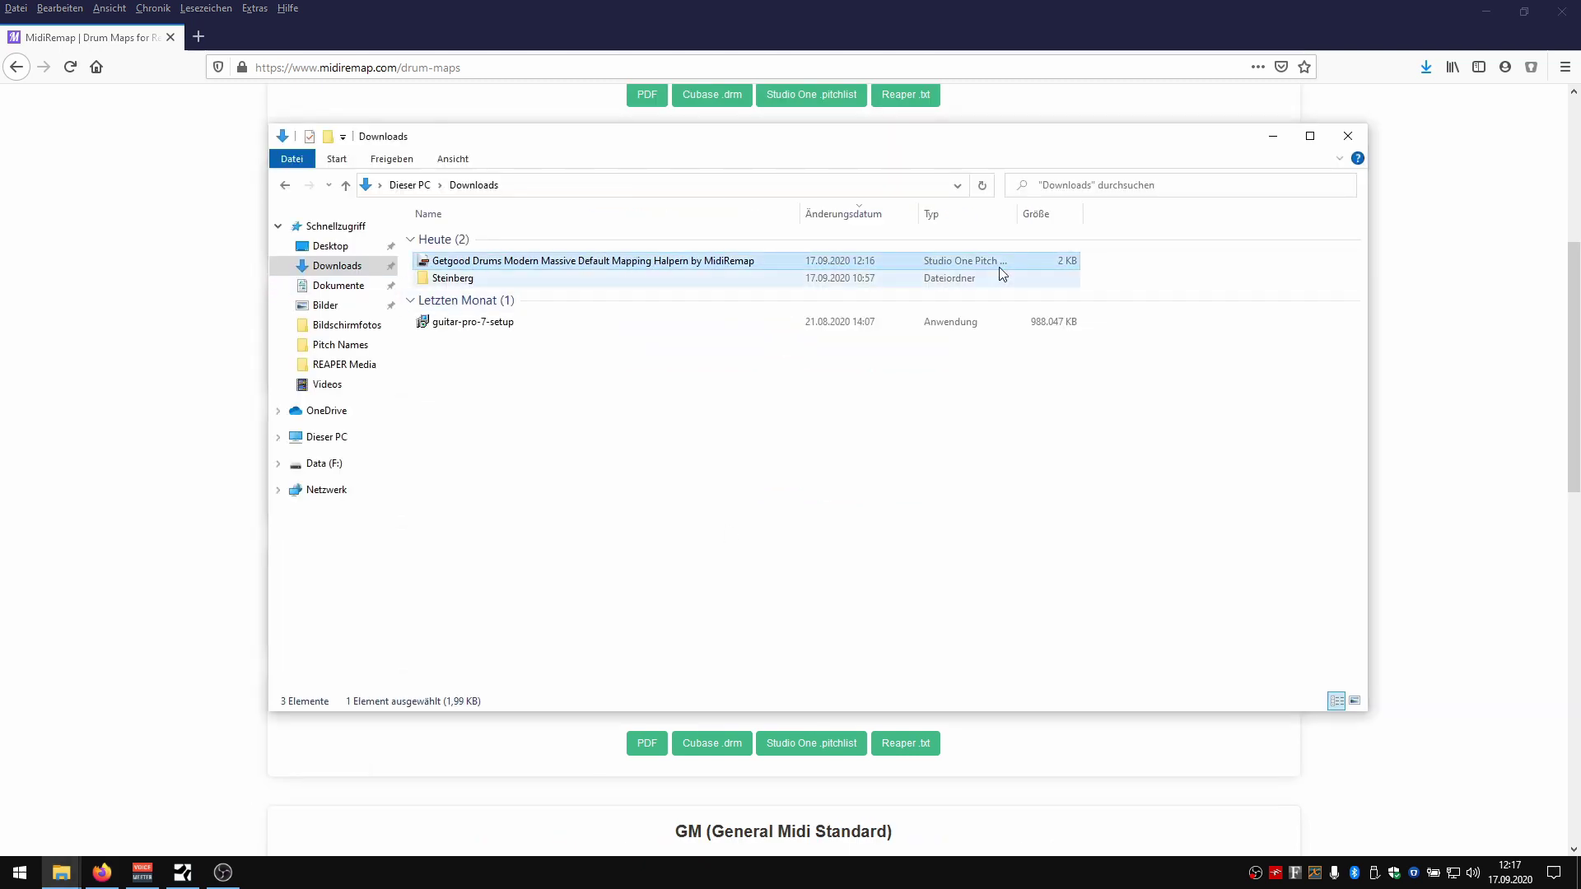
pyautogui.doubleClick(1018, 213)
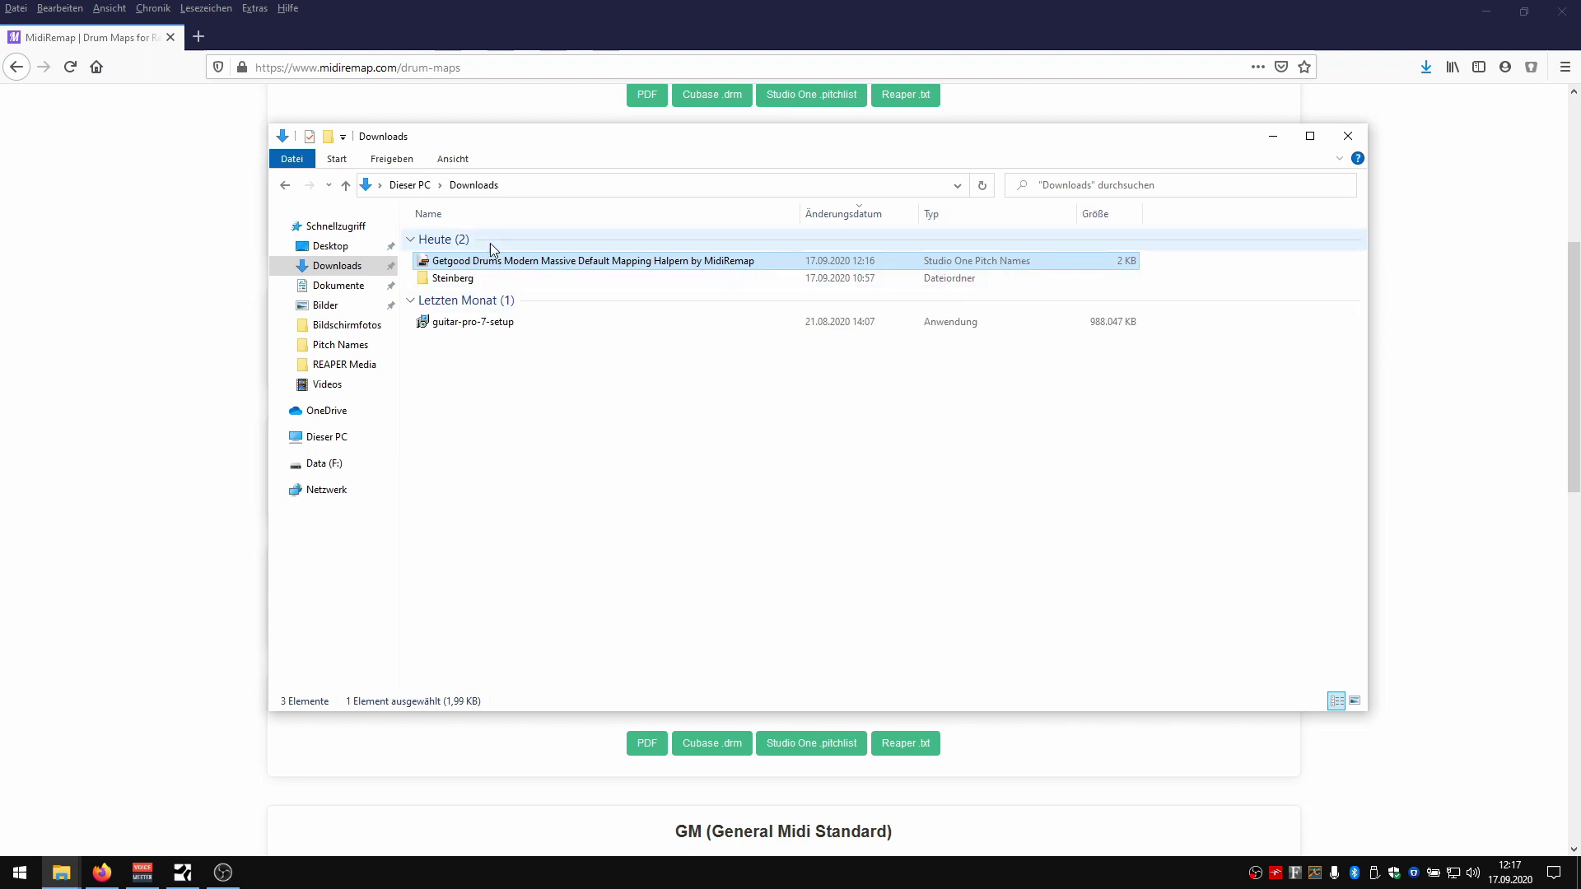
# Paste the pitch list into Studio One's Presets > User Presets > Pitch Names folder
pyautogui.click(61, 873)
pyautogui.click(70, 835)
pyautogui.click(713, 560)
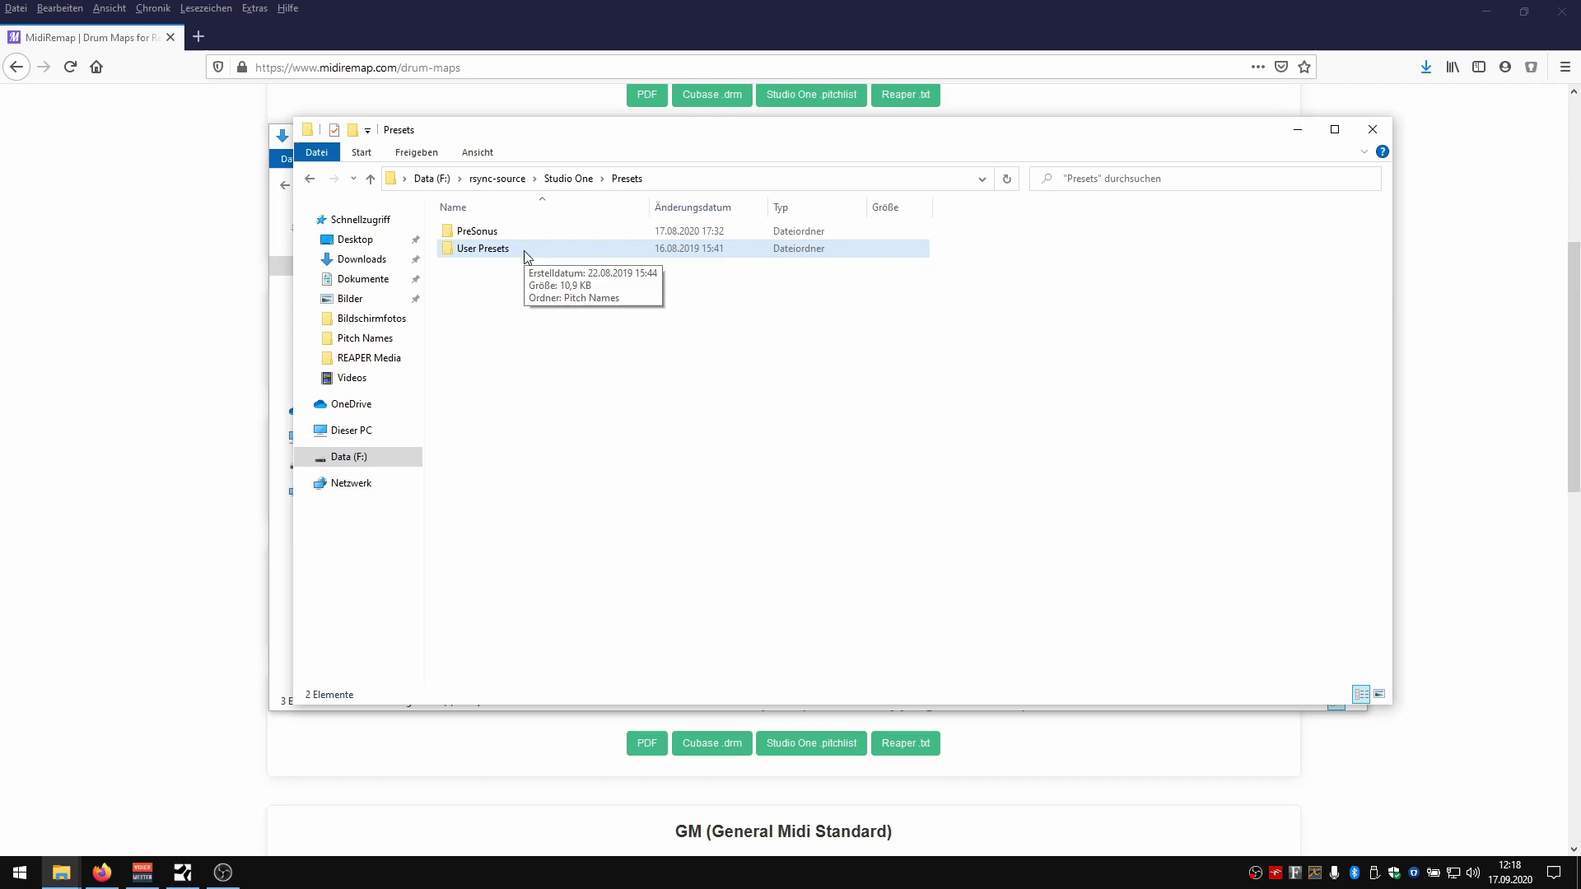
pyautogui.doubleClick(527, 252)
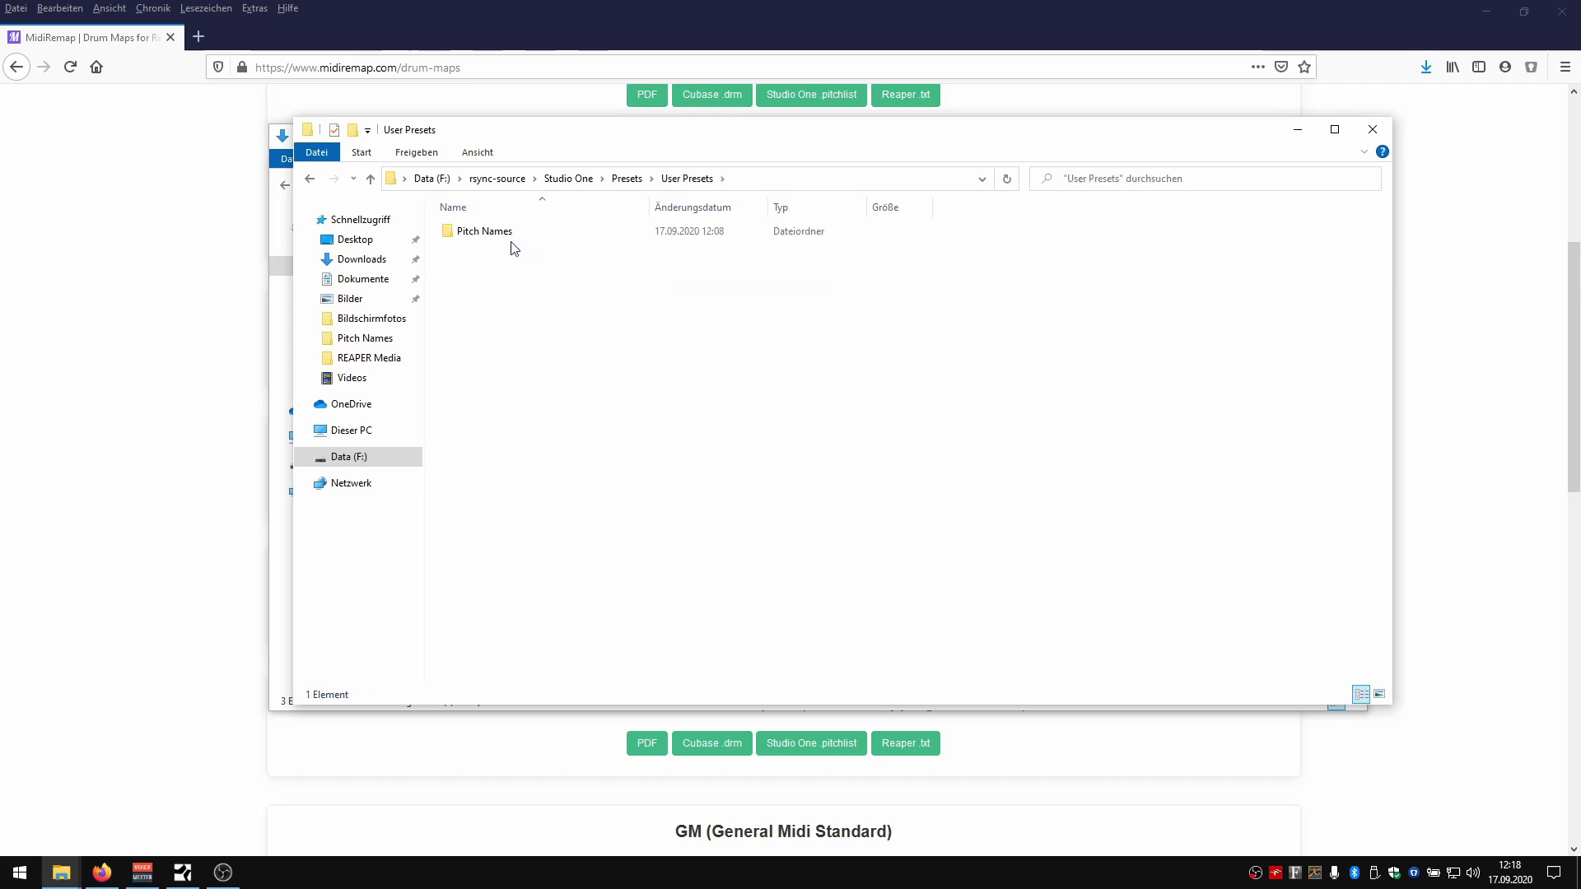
pyautogui.doubleClick(537, 241)
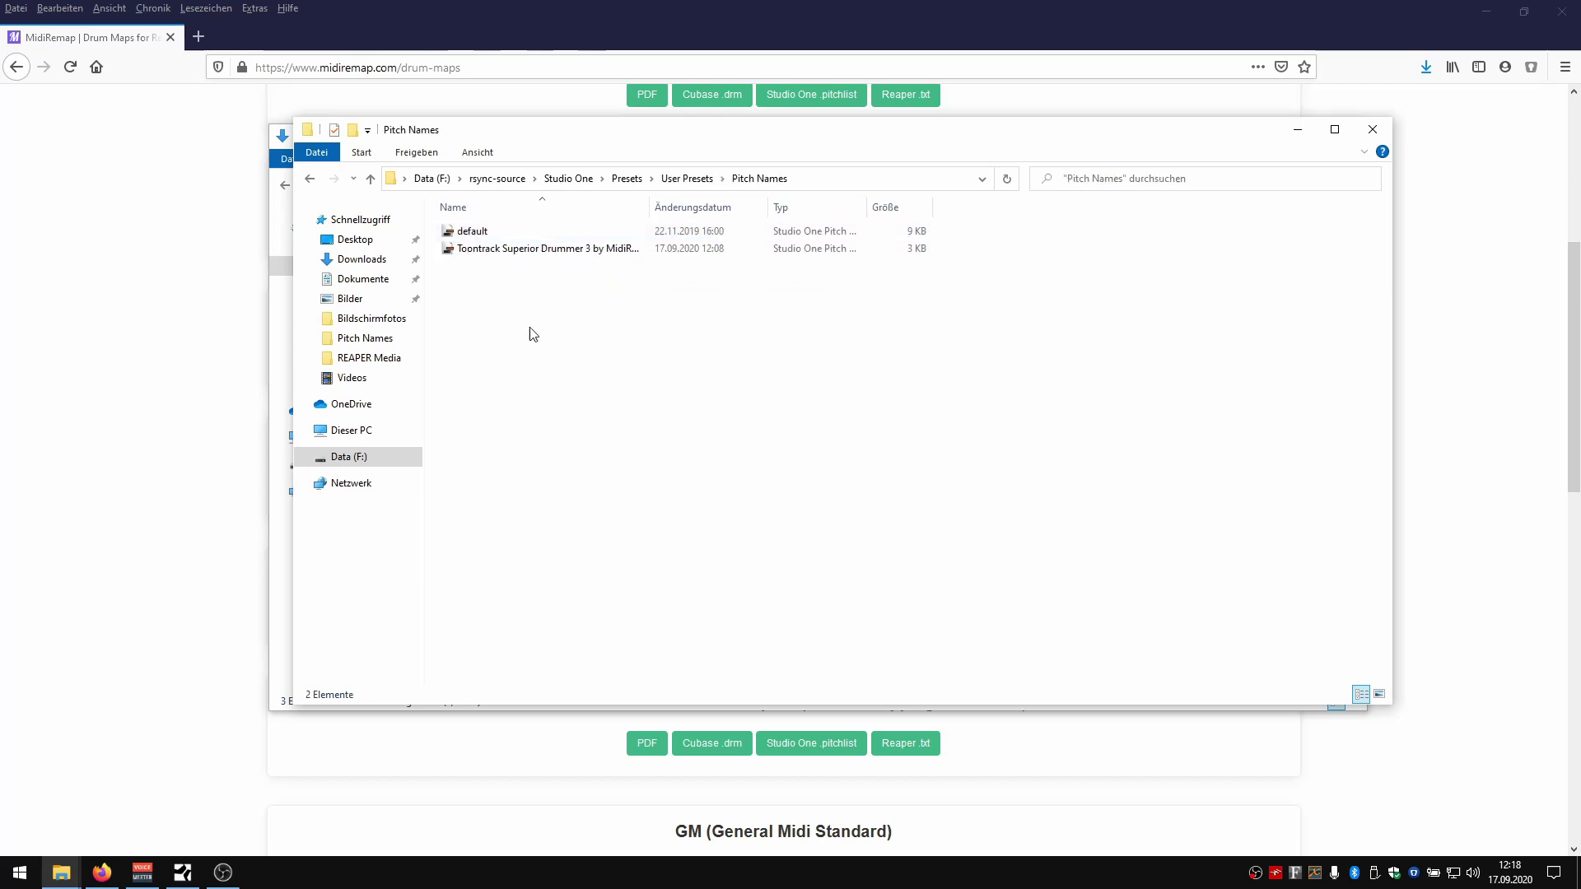
pyautogui.click(487, 248)
pyautogui.click(484, 232)
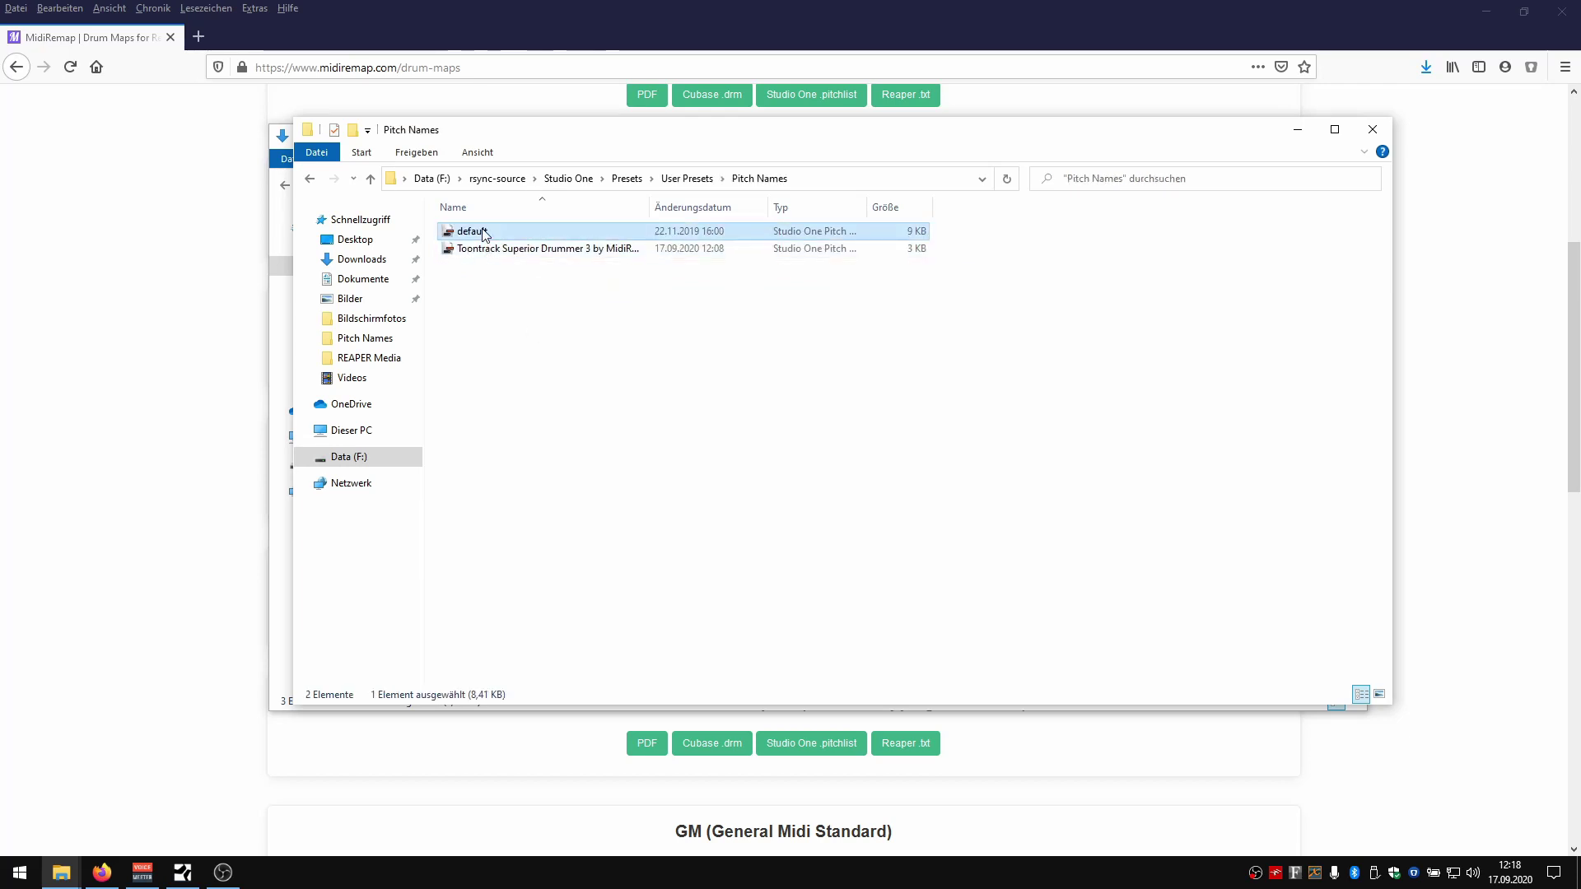
pyautogui.click(532, 303)
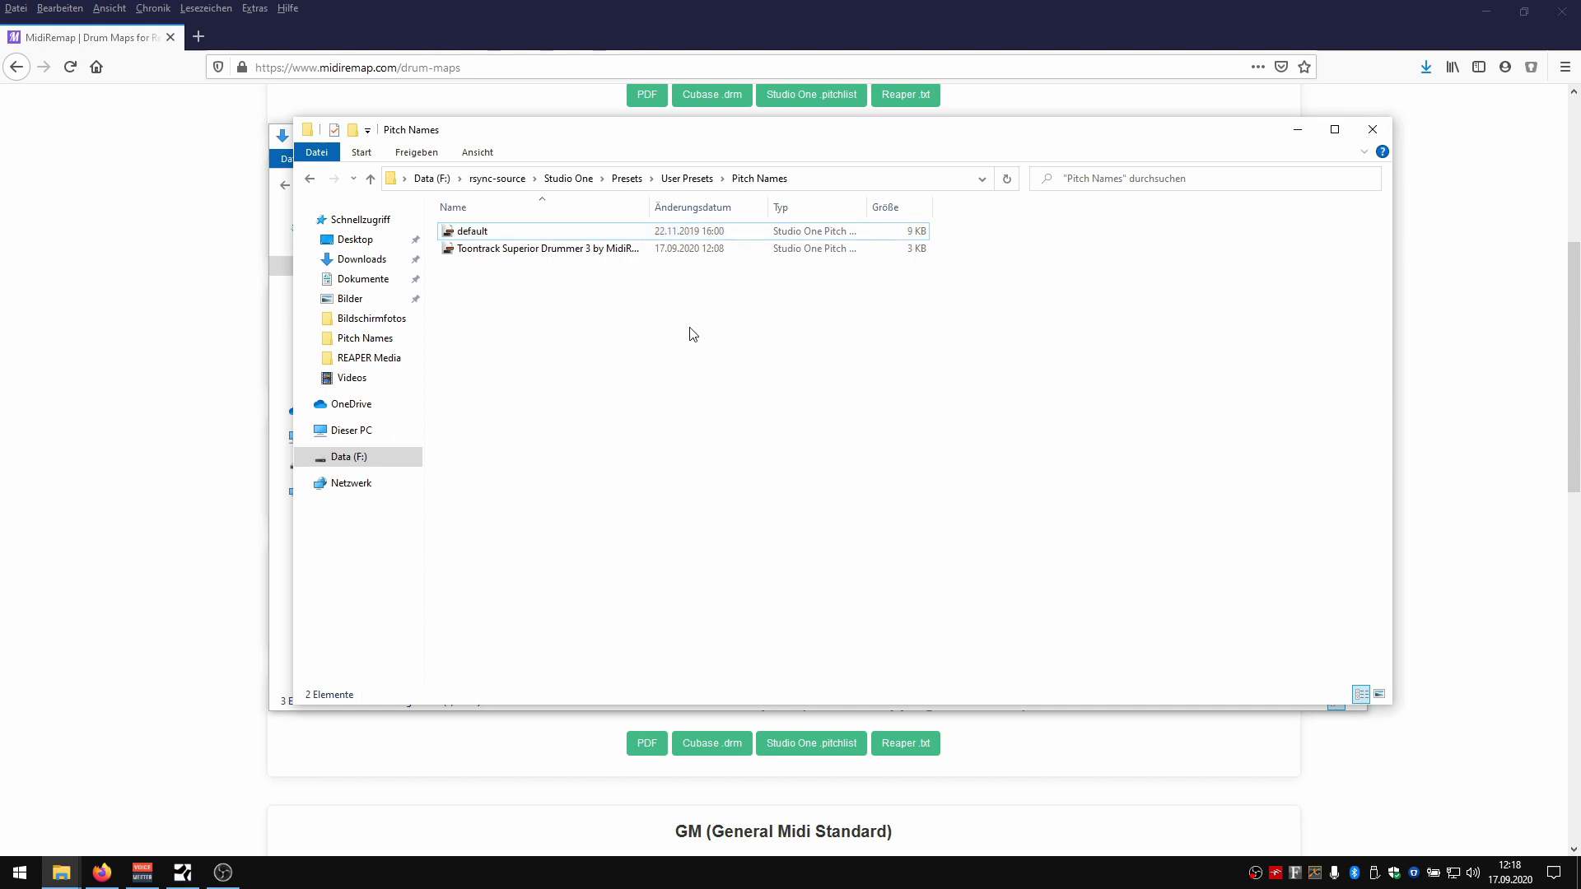
pyautogui.hotkey('ctrl', 'v')
# Return to Studio One and open the Browser panel at its home overview
pyautogui.click(182, 873)
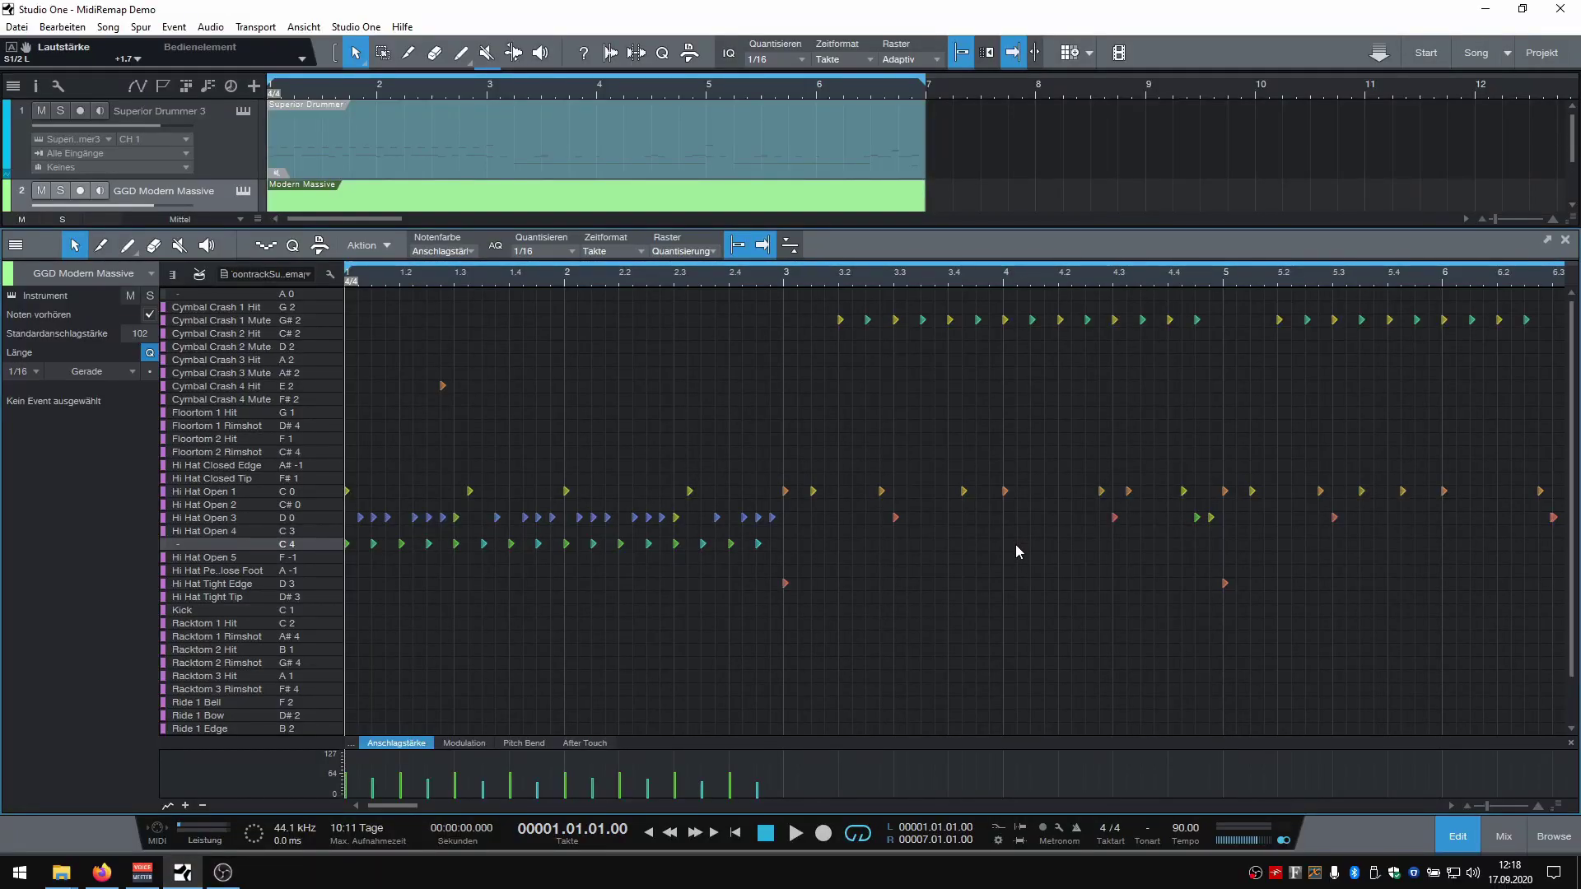
pyautogui.click(1550, 838)
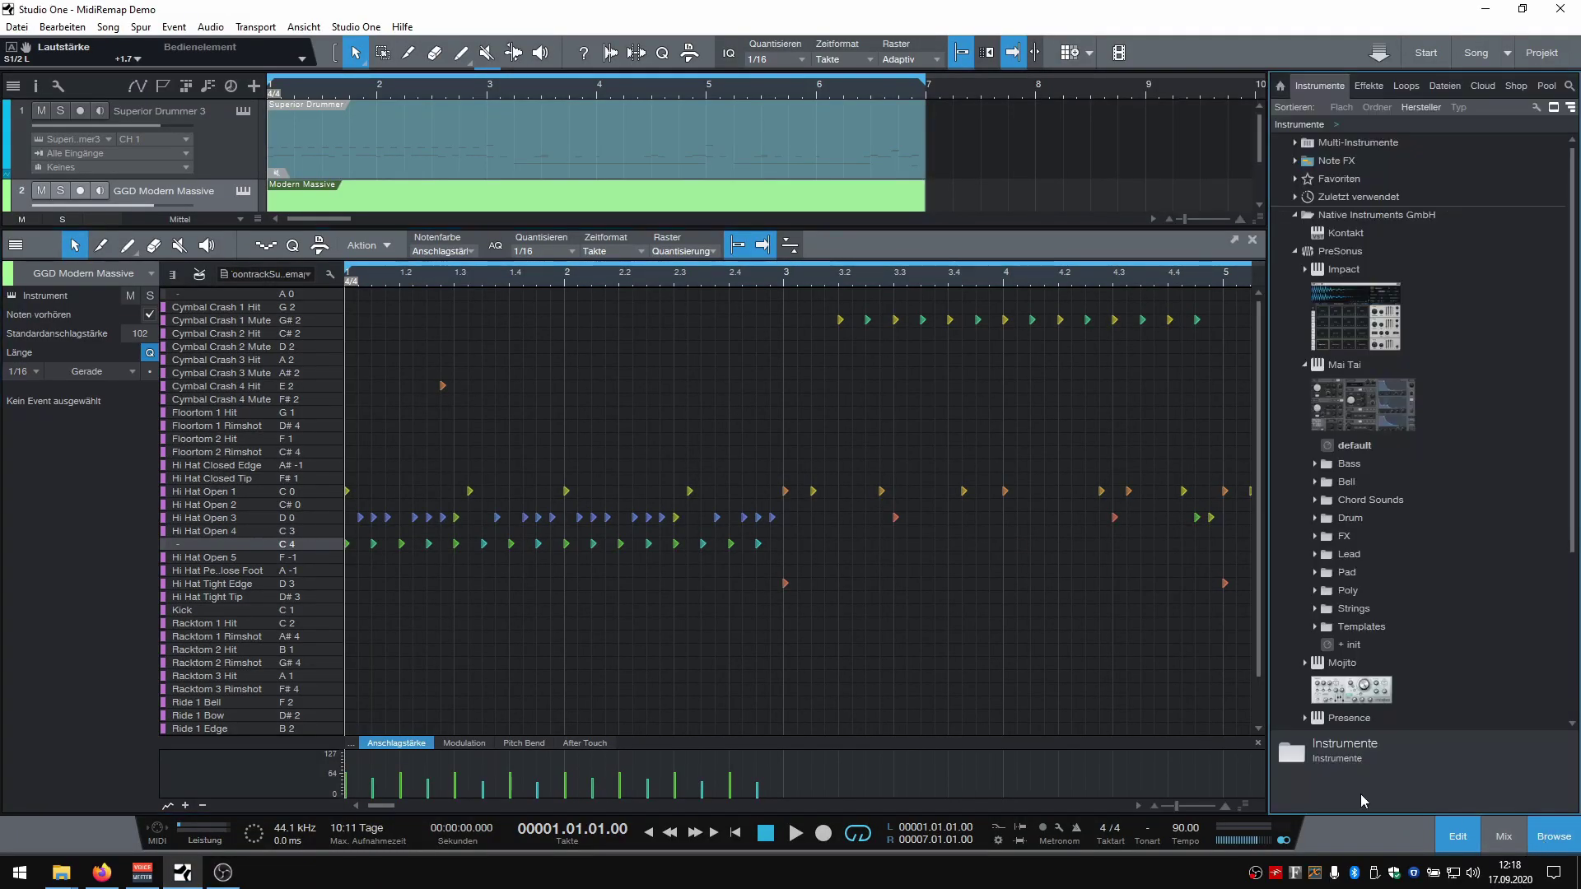
pyautogui.click(1281, 85)
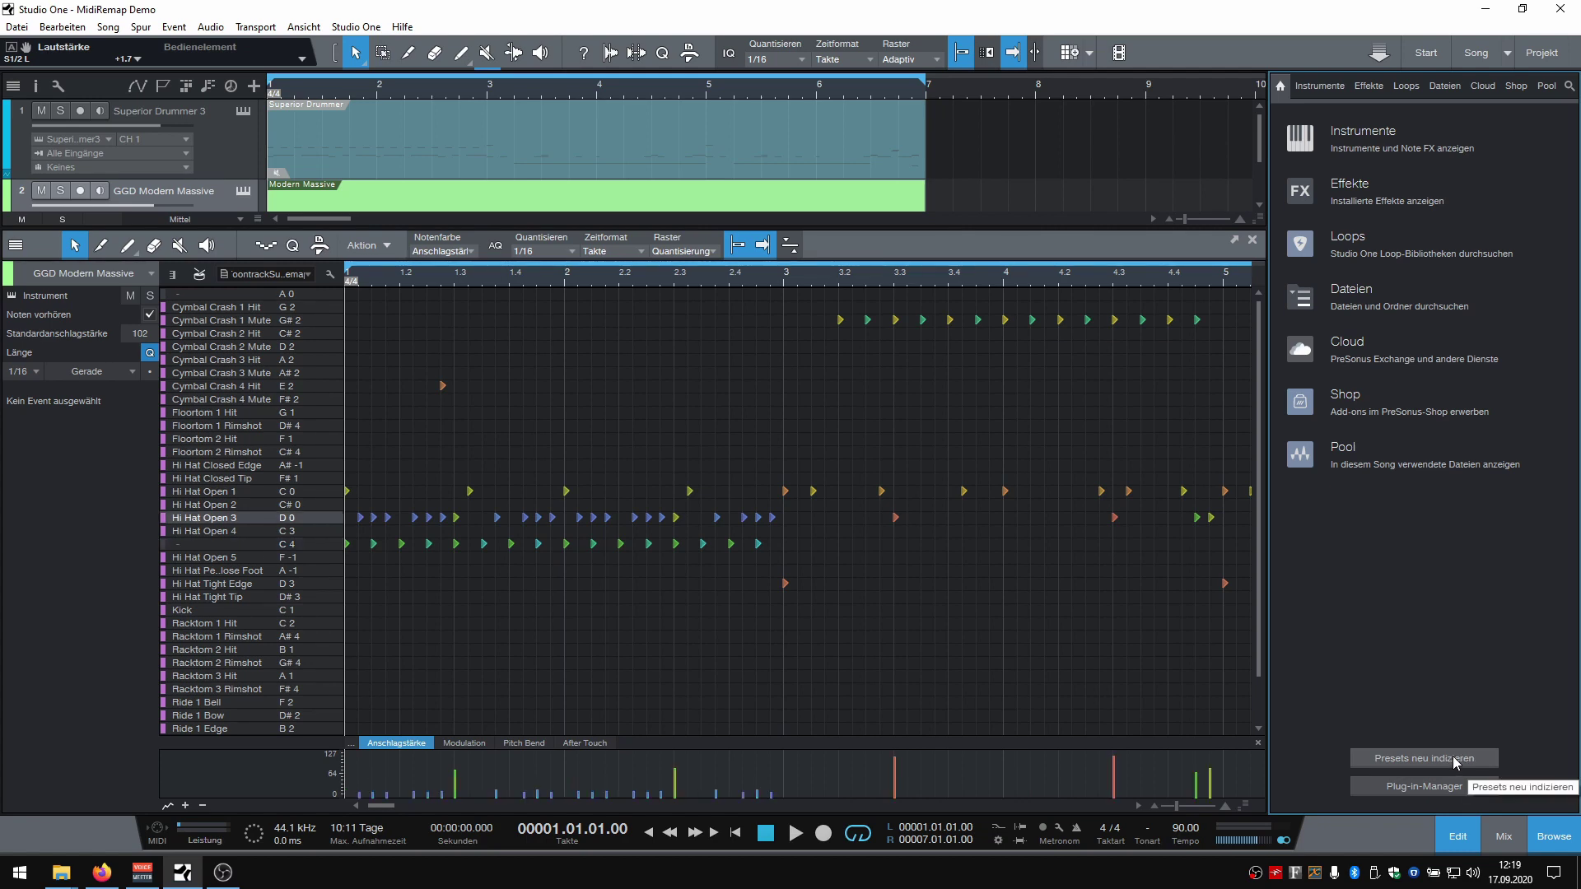
# Apply the Getgood Drums Modern Massive Halpern pitch list, then check Kick, Ride, Snare and Crash velocities
pyautogui.click(278, 275)
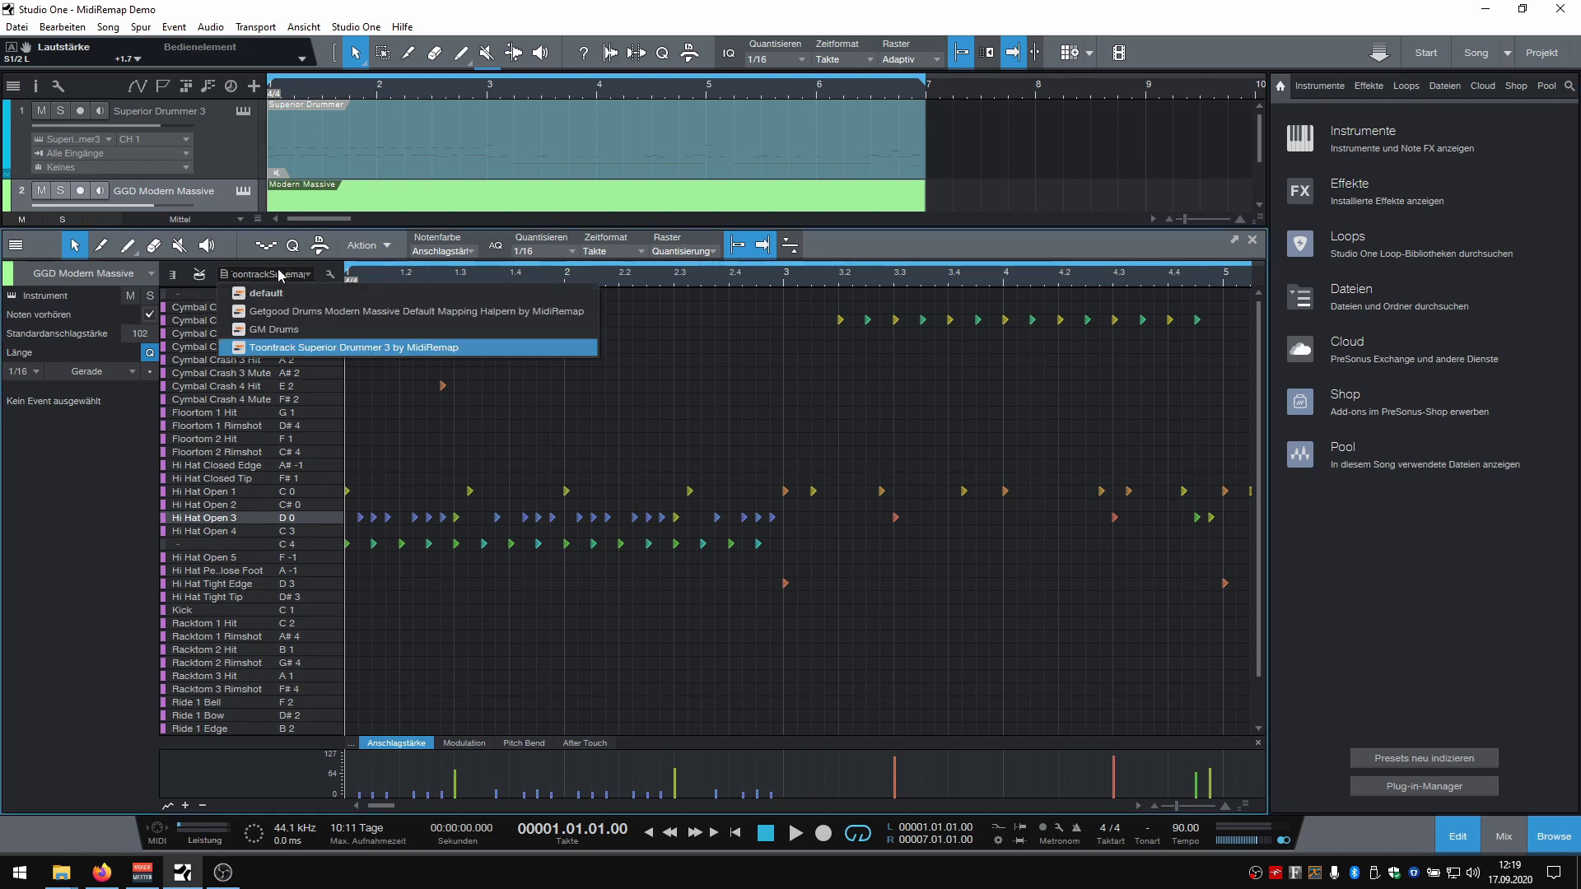
pyautogui.click(380, 313)
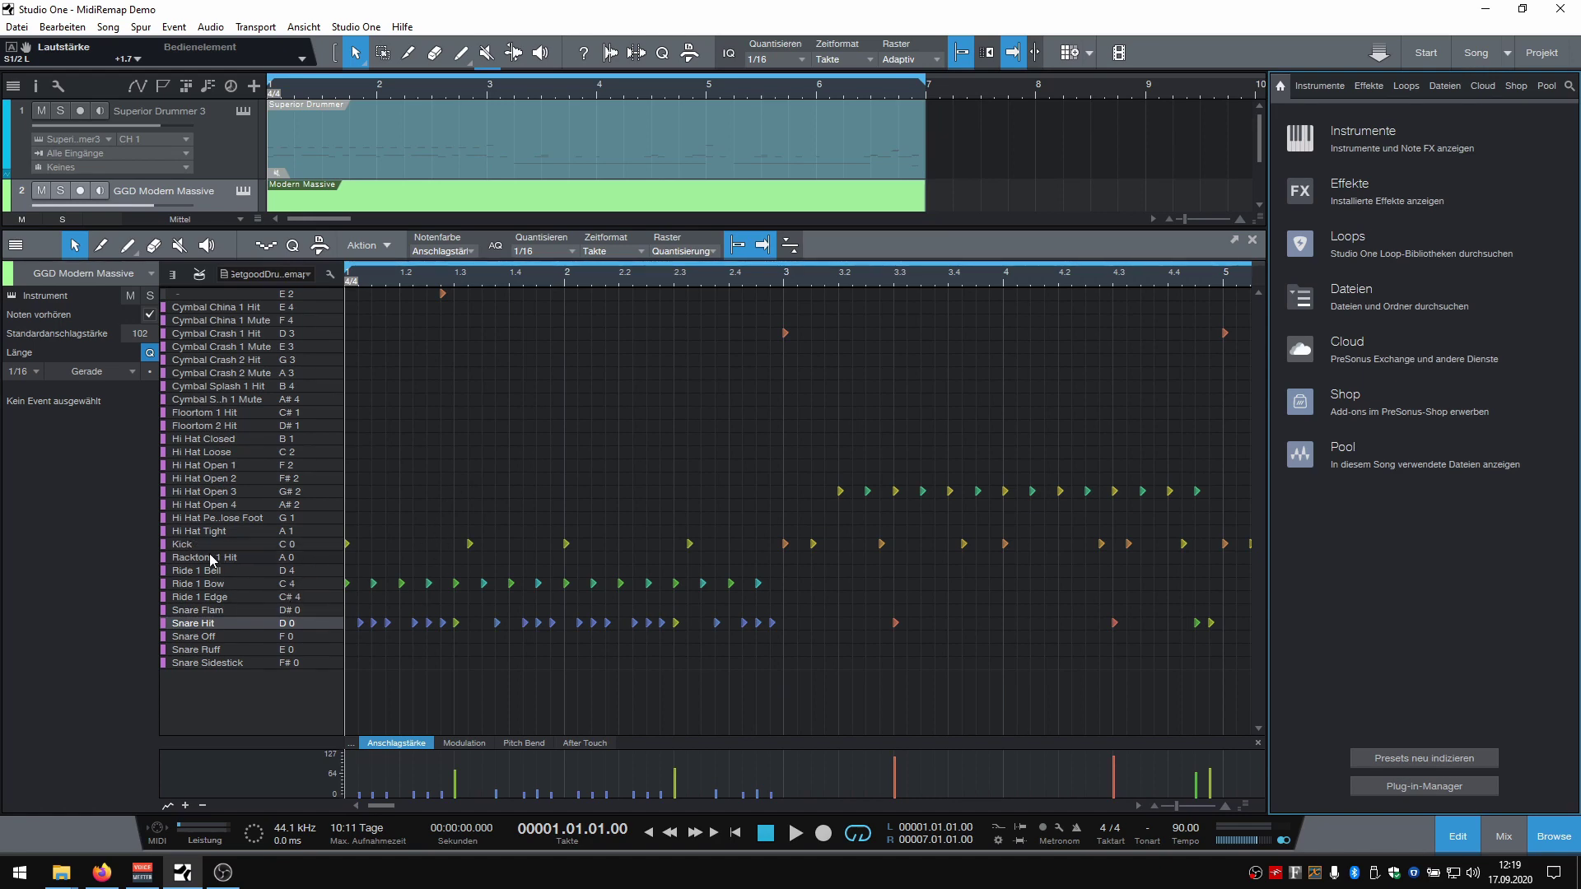
pyautogui.click(177, 544)
pyautogui.click(236, 583)
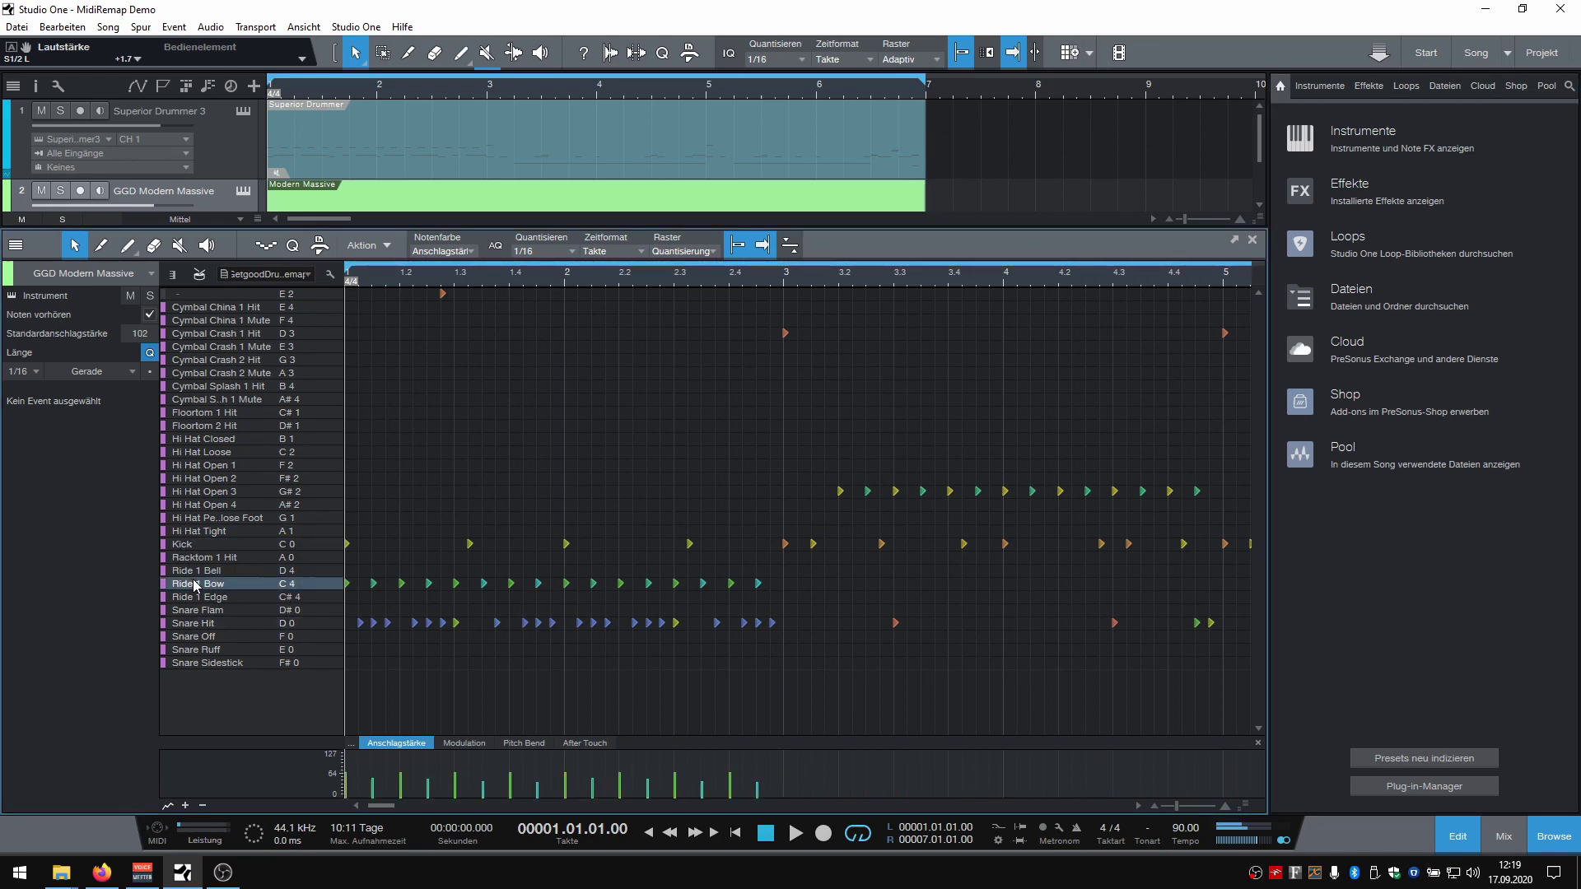
pyautogui.click(217, 626)
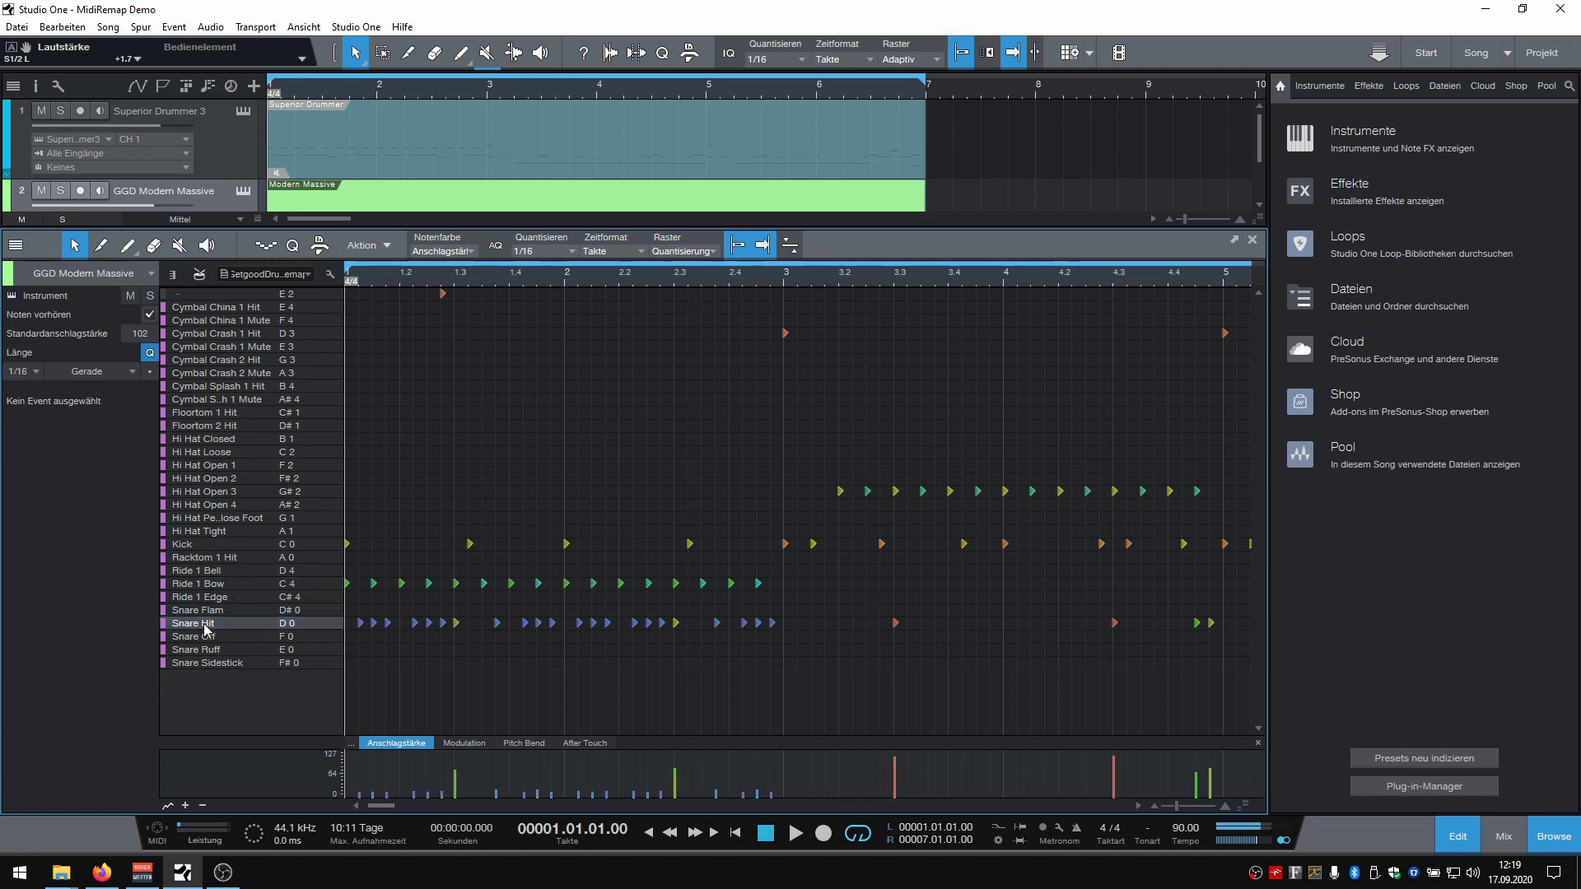
pyautogui.click(200, 334)
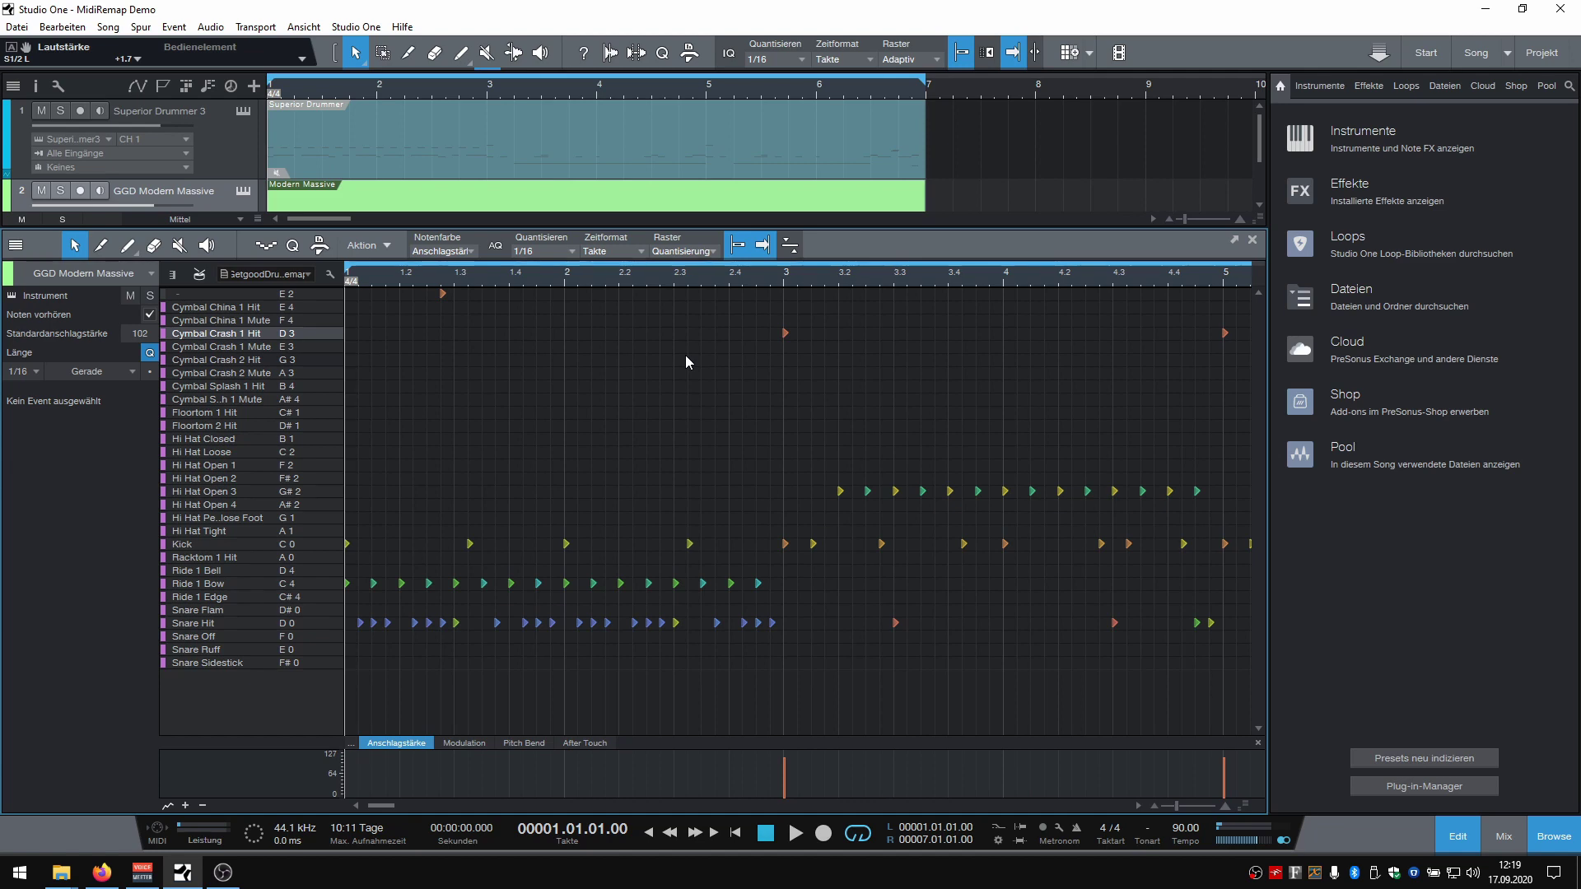